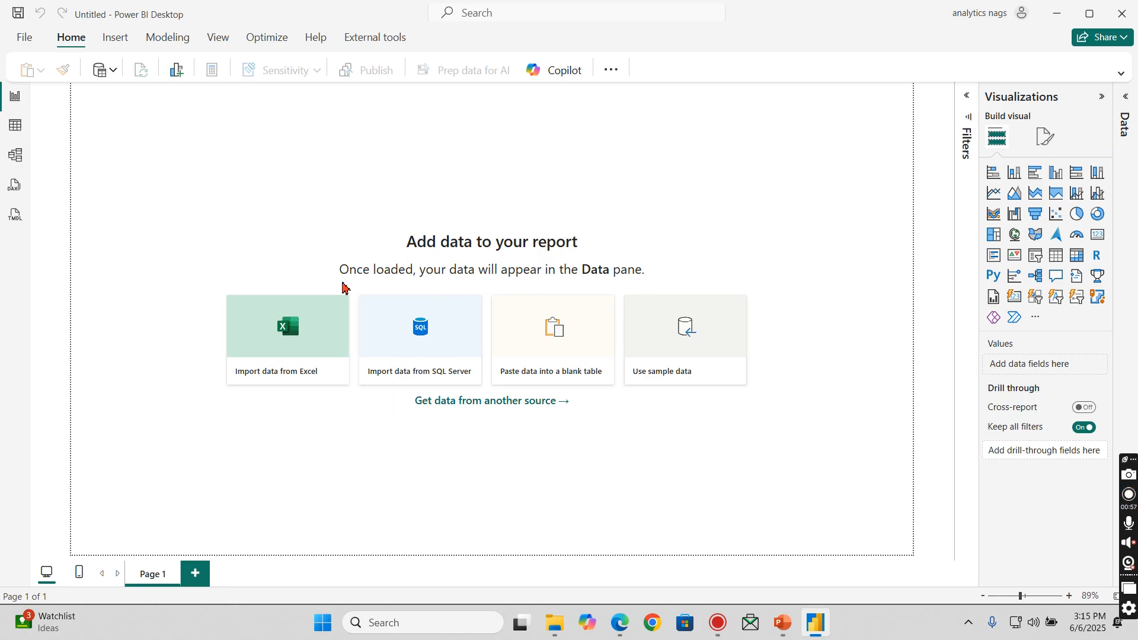
- Import Sheet 1 from the Naga Garments Excel workbook in the Sample Data folder and load it into the report
left_click(270, 360)
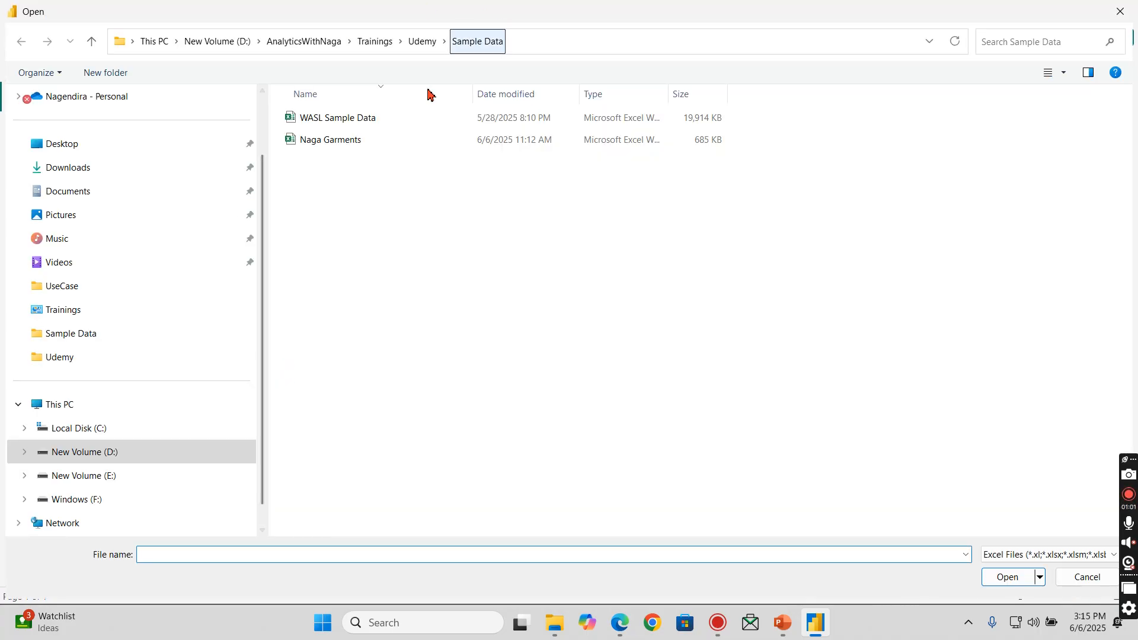
left_click(318, 148)
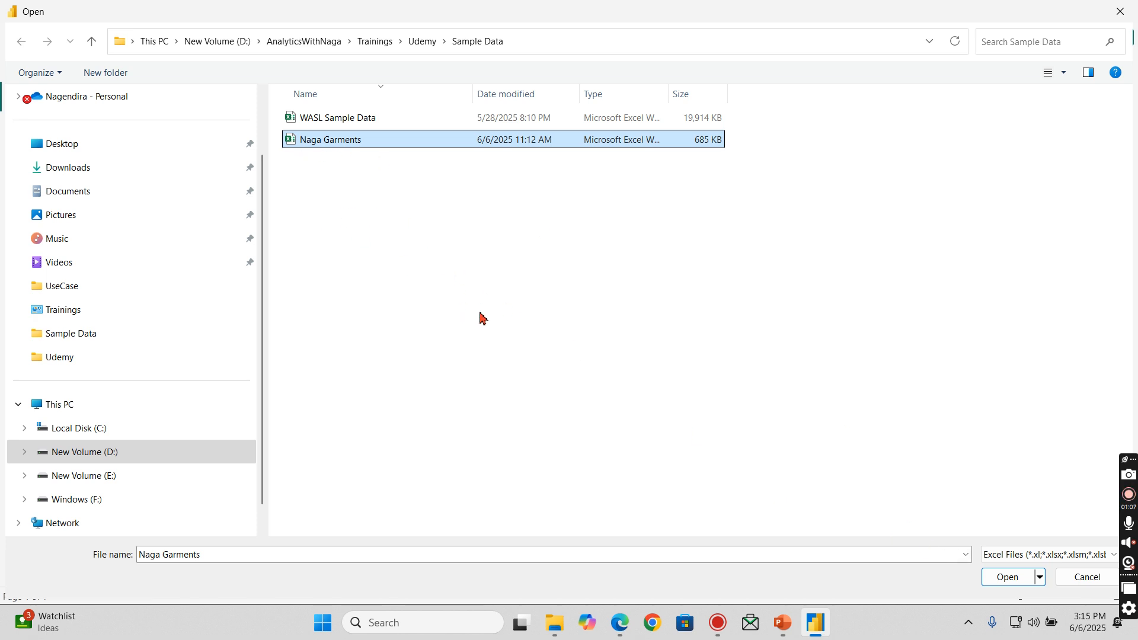
left_click(1000, 584)
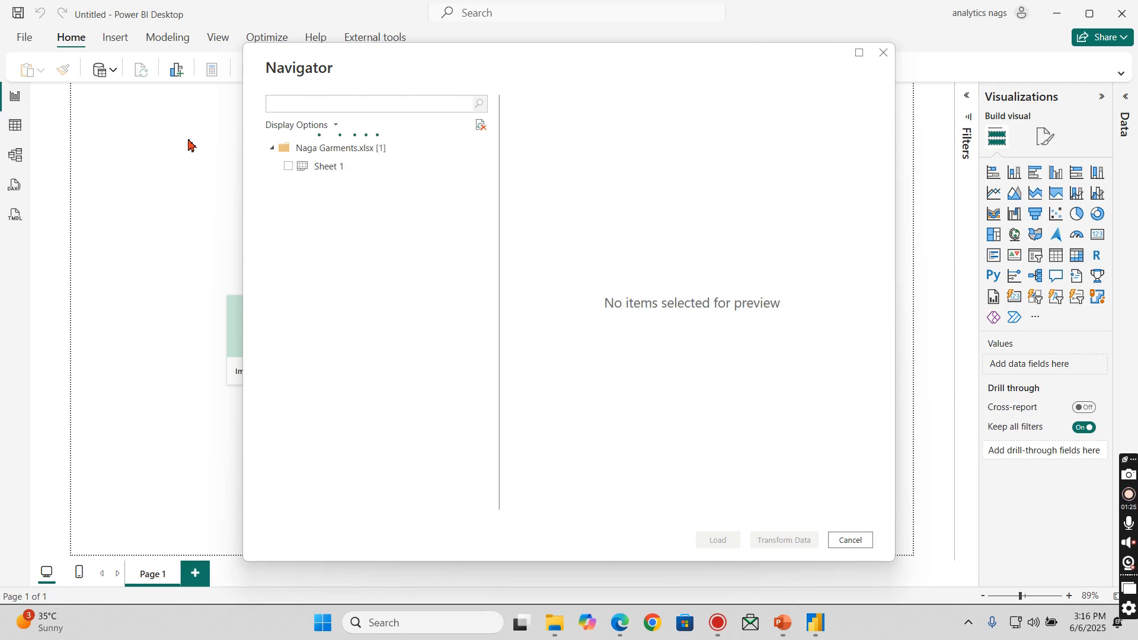
left_click(289, 168)
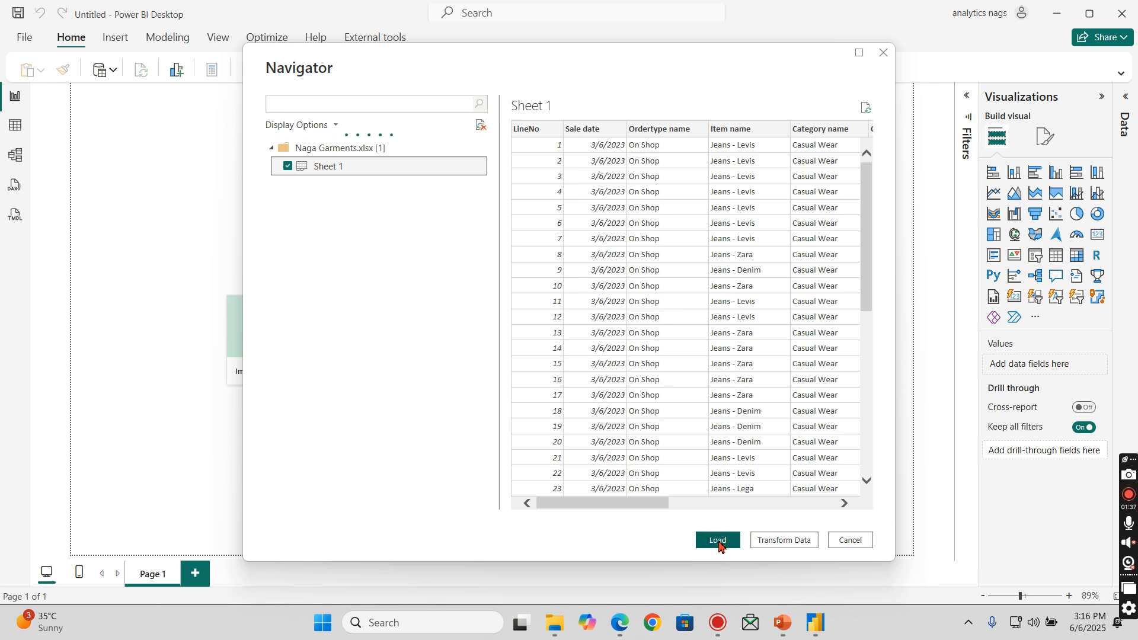
left_click_drag(611, 509, 508, 516)
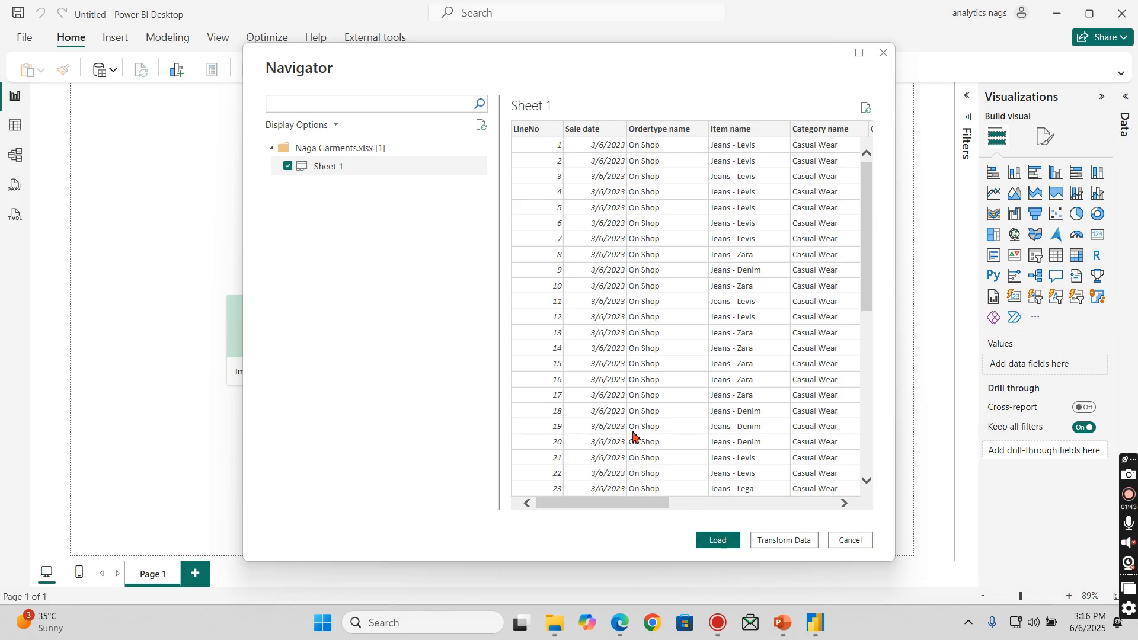
left_click(714, 542)
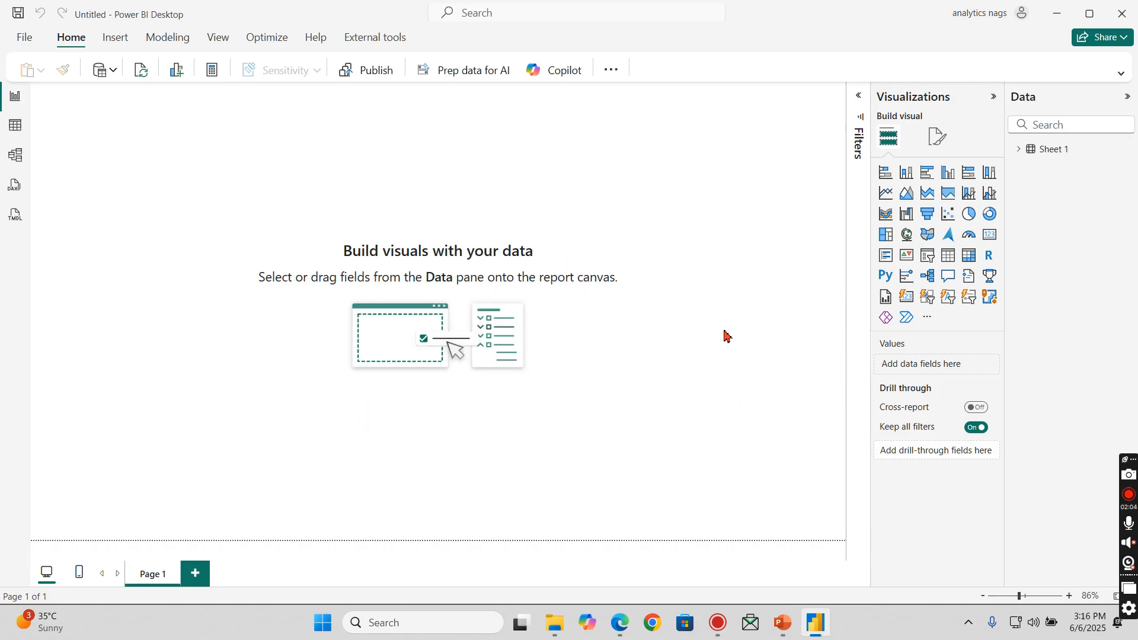
- List the fields of the Sheet 1 table, and collapse the Visualizations and Data panes to enlarge the canvas
left_click(1019, 149)
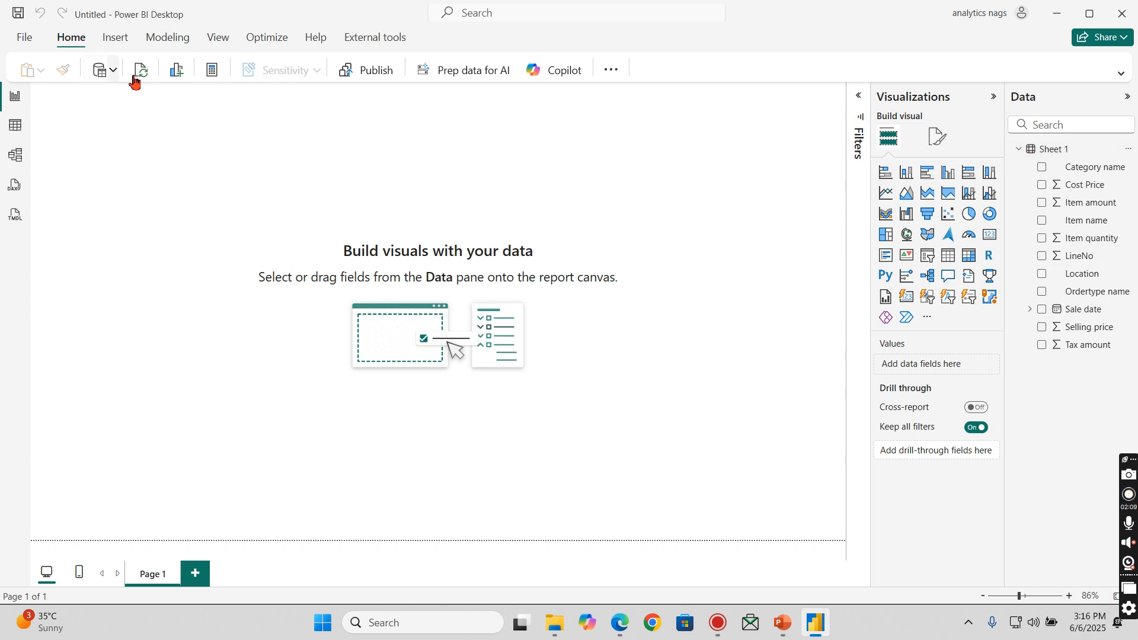
left_click(994, 98)
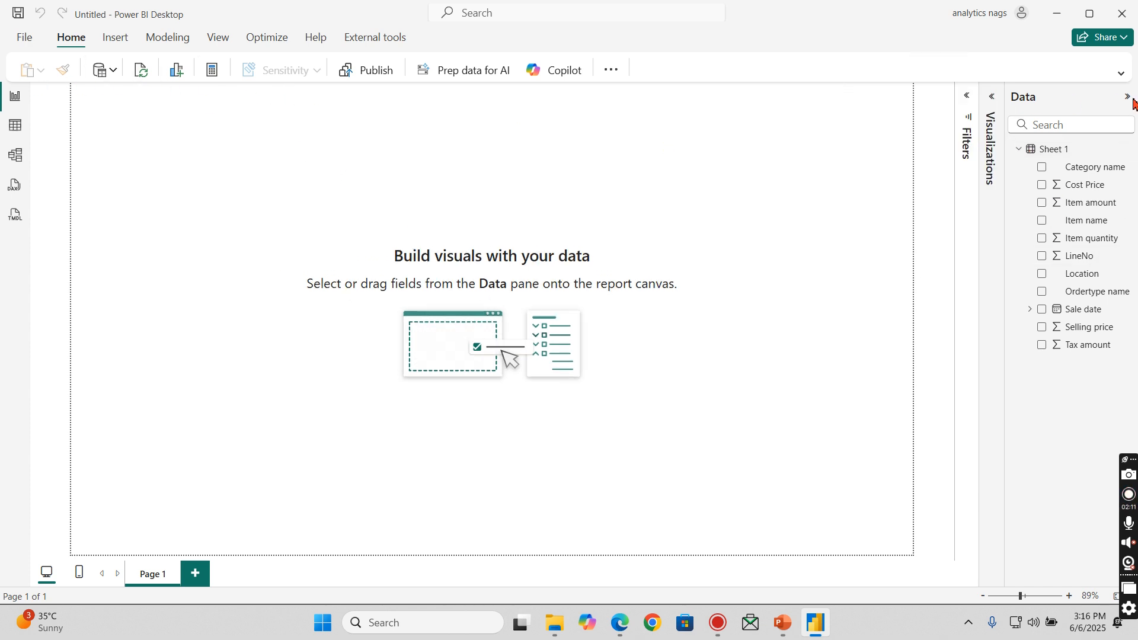
left_click(1128, 97)
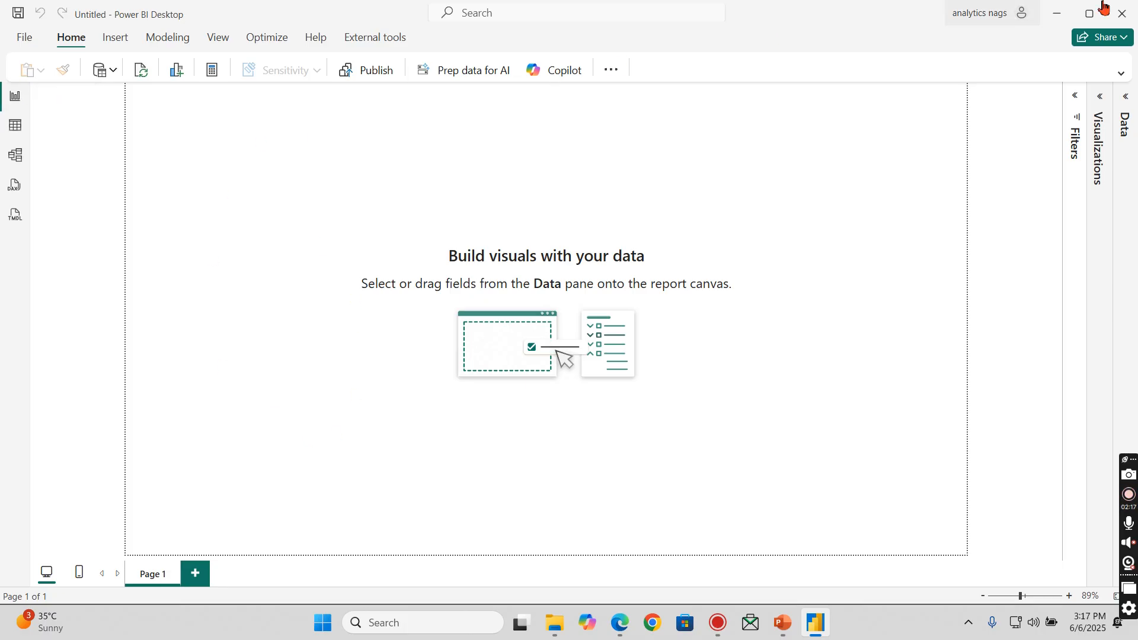
- Examine the Sheet 1 records in Table view along with the table's field list
left_click(20, 132)
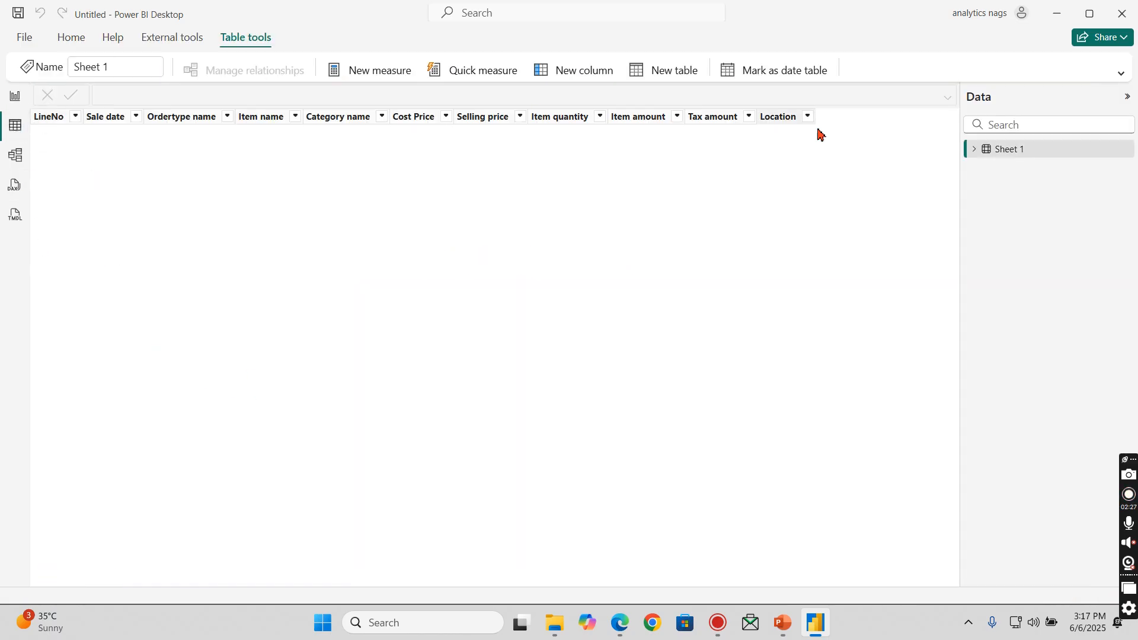
left_click(977, 152)
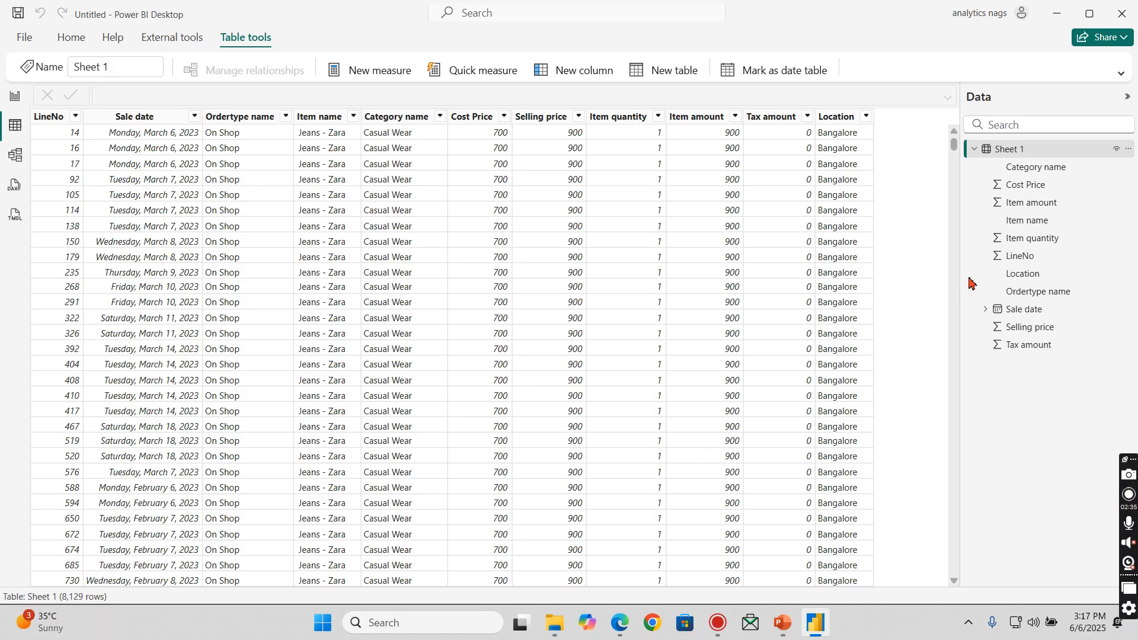
left_click(974, 149)
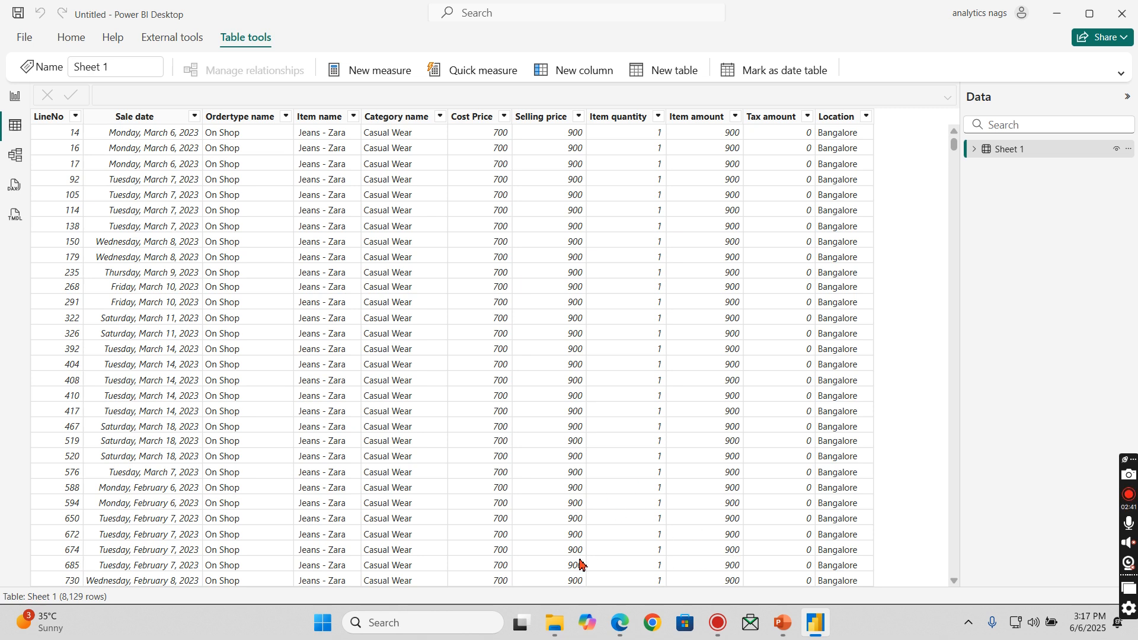
- Examine the Sheet 1 table card and the semantic model's object list in Model view
left_click(16, 155)
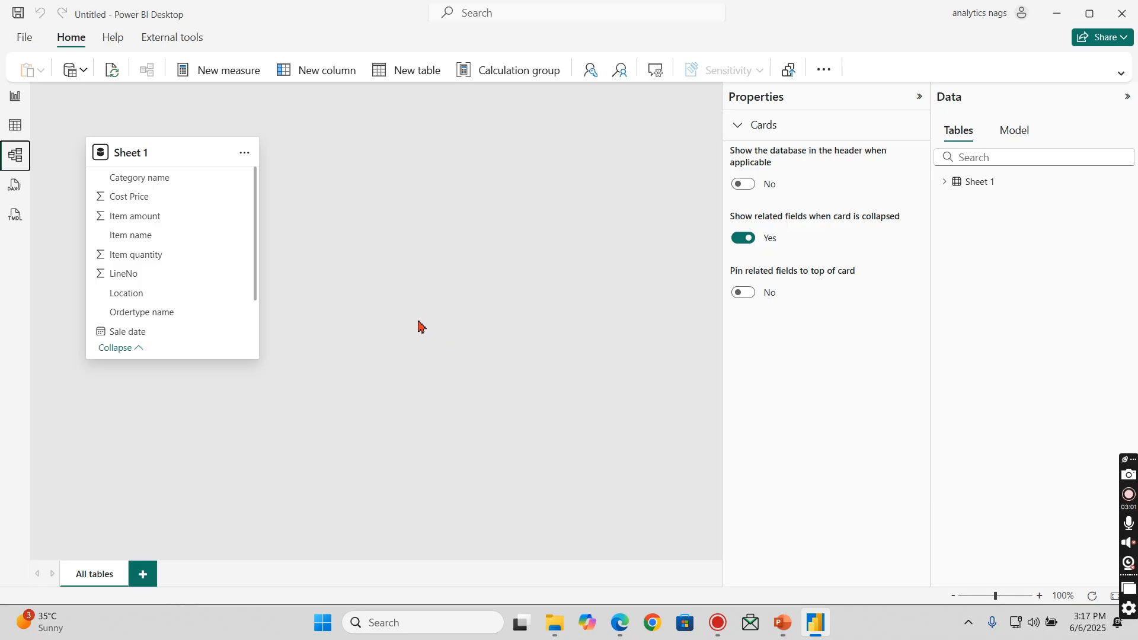
left_click(1018, 133)
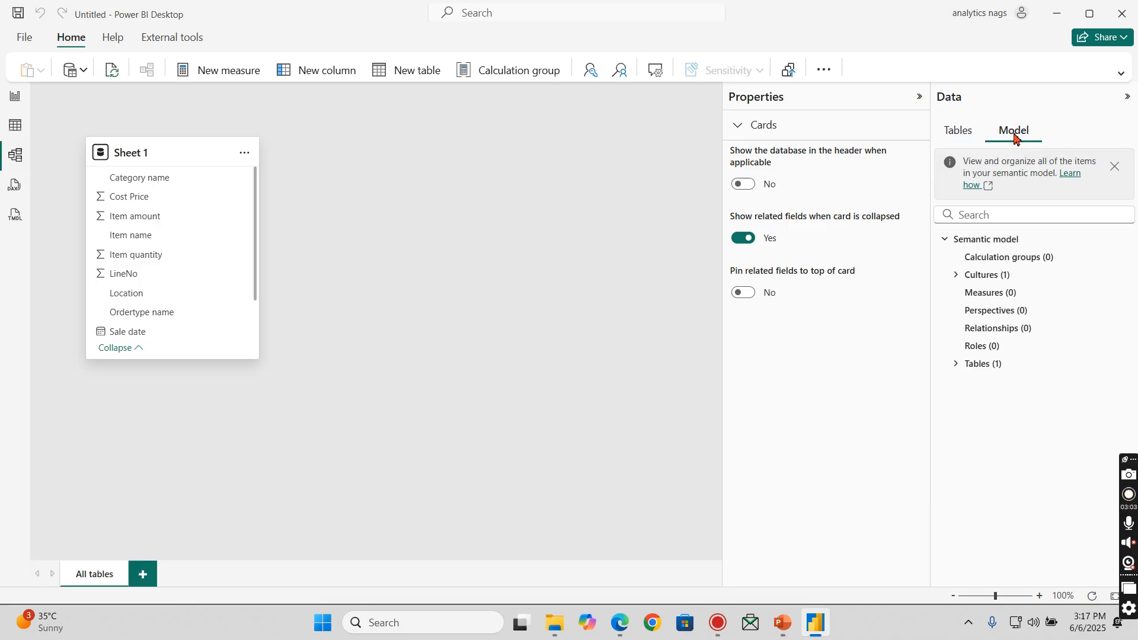
left_click(966, 134)
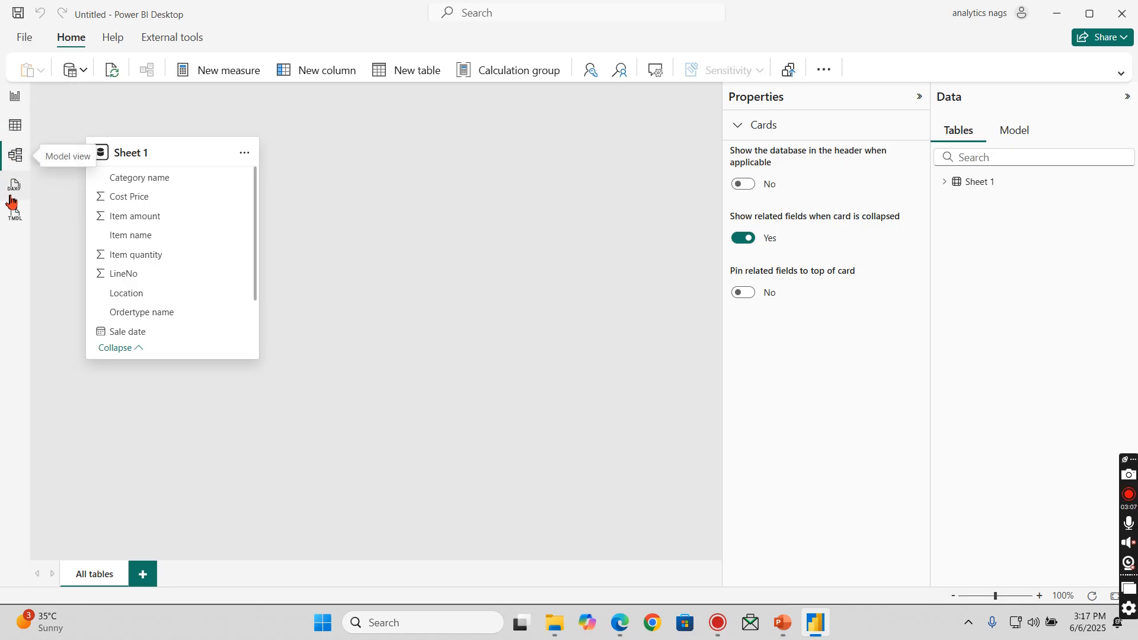
- Look at the DAX query view and the TMDL view, and return to Report view
left_click(13, 186)
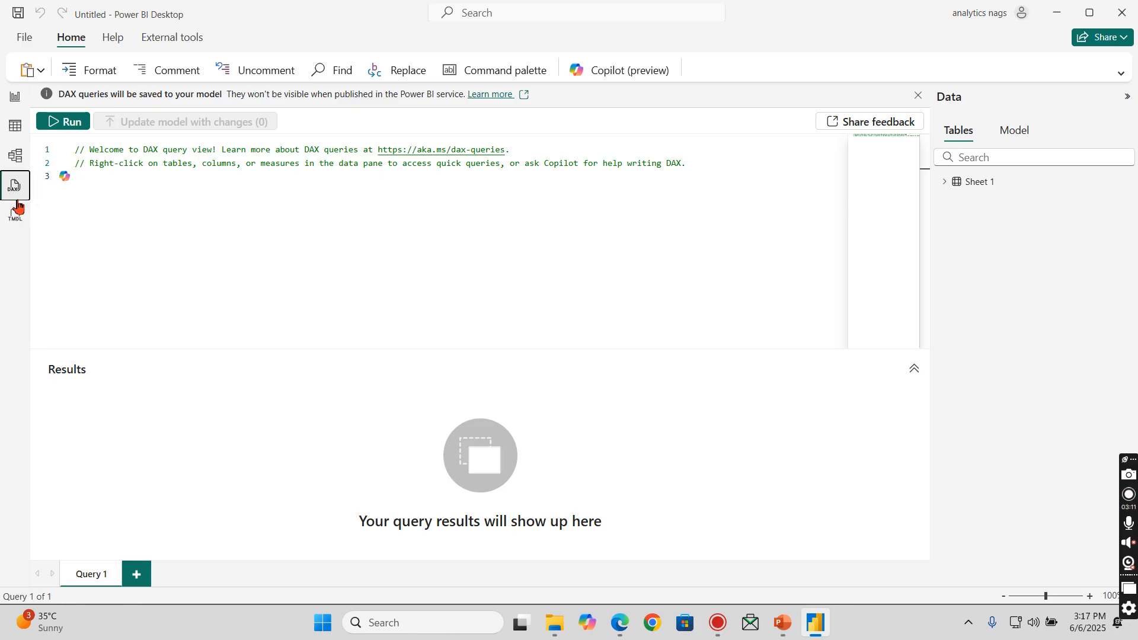
left_click(13, 219)
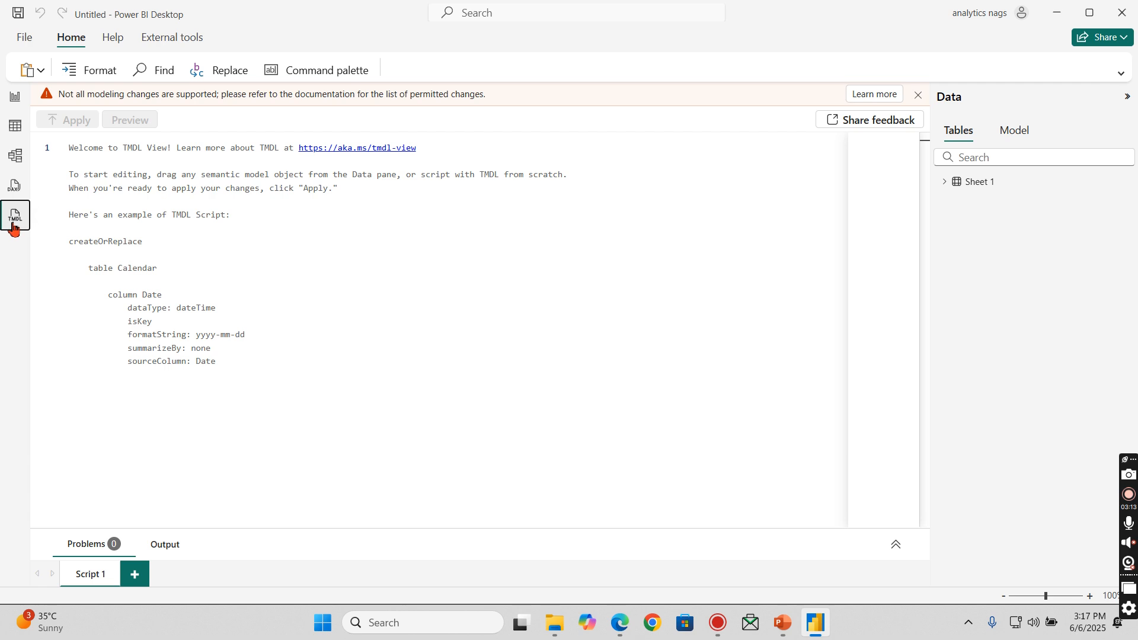
left_click(14, 96)
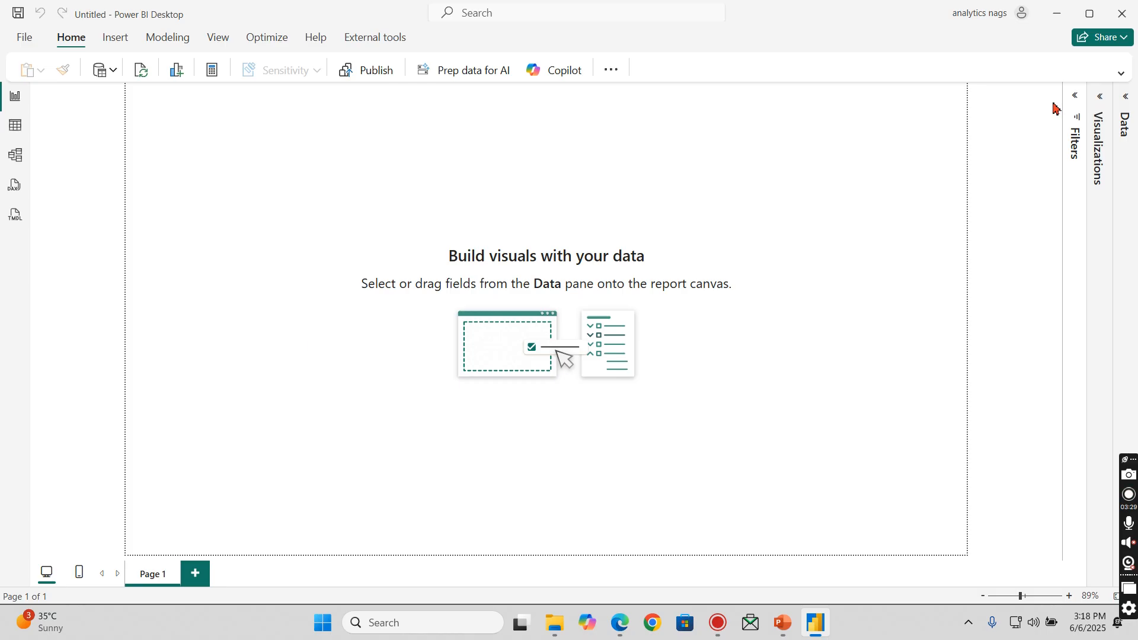
- Examine the report's Data, Visualizations and Filters panes one at a time, leaving only Filters expanded
left_click(1128, 98)
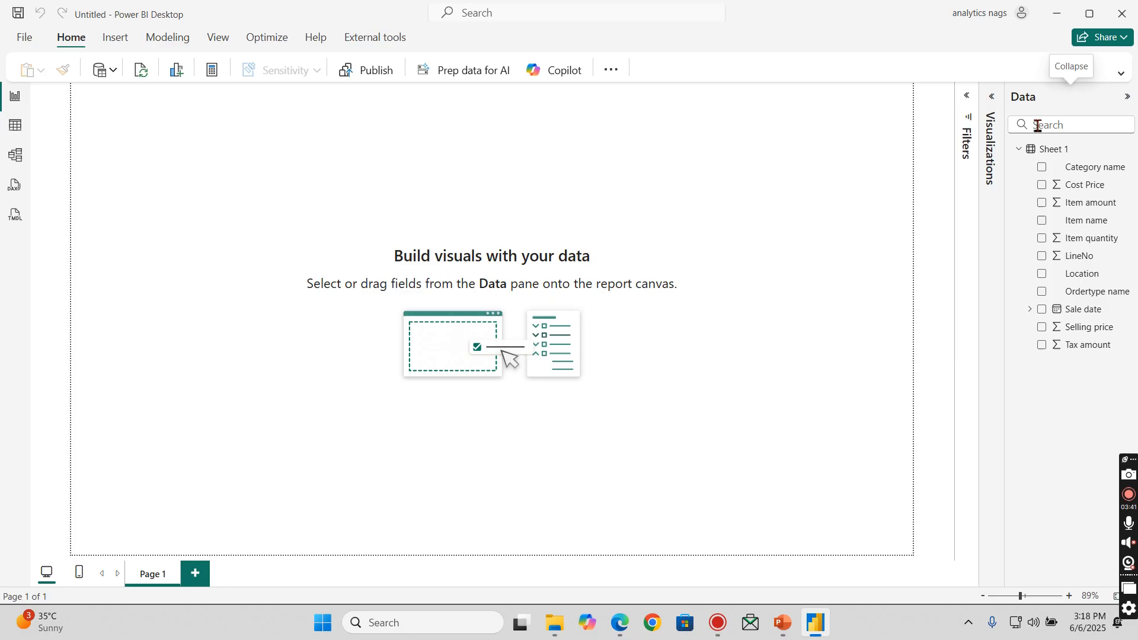
left_click(1019, 150)
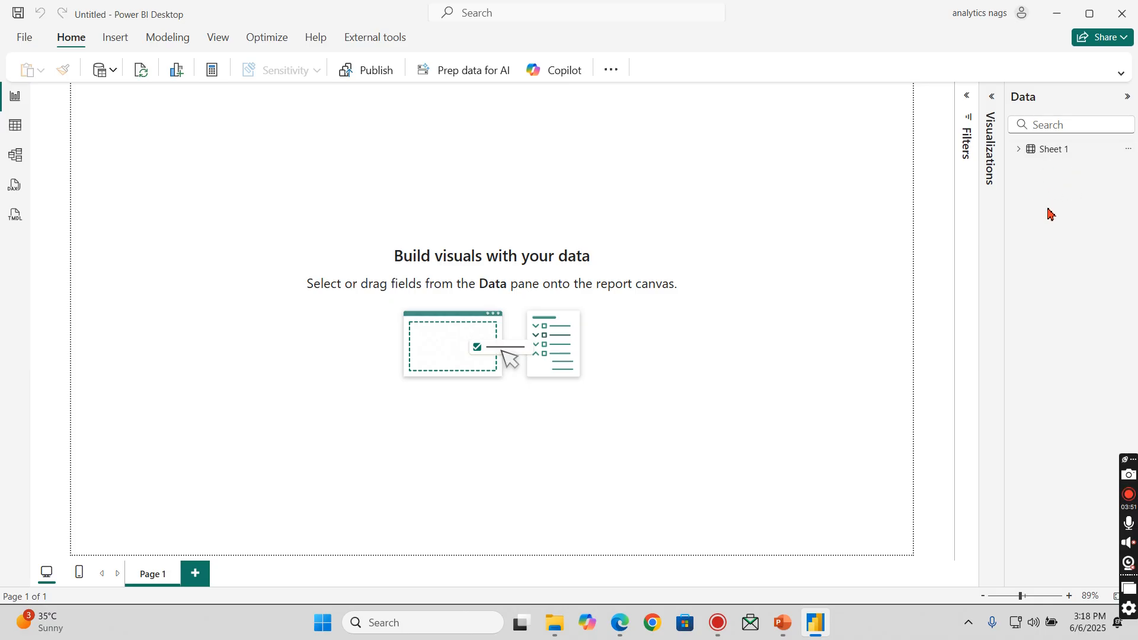
left_click(1127, 106)
left_click(1104, 106)
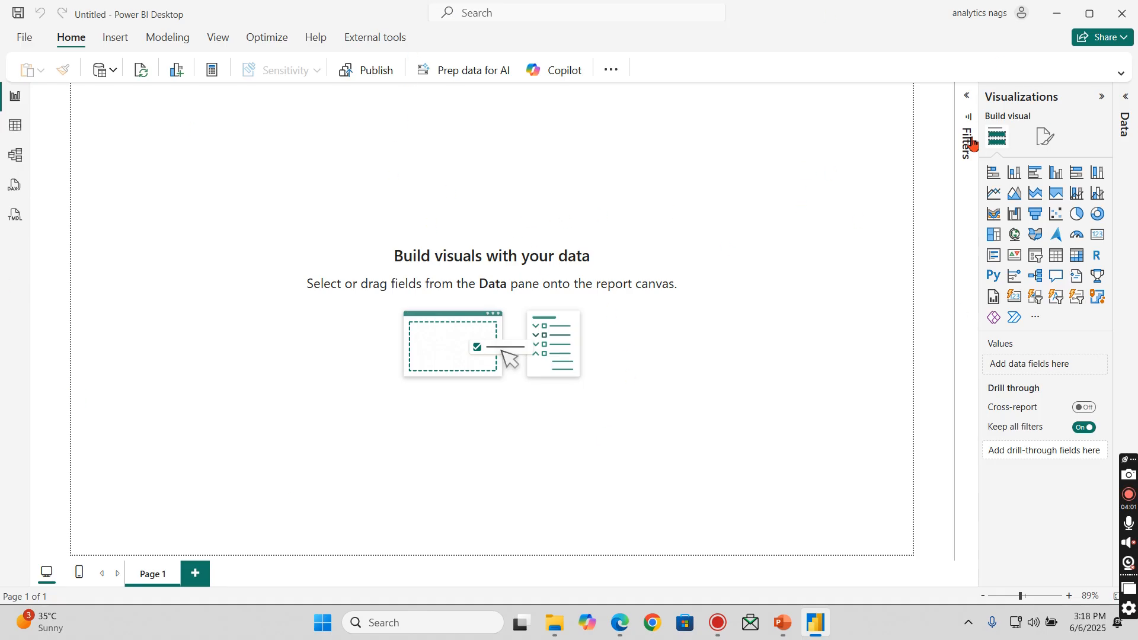
left_click(1103, 96)
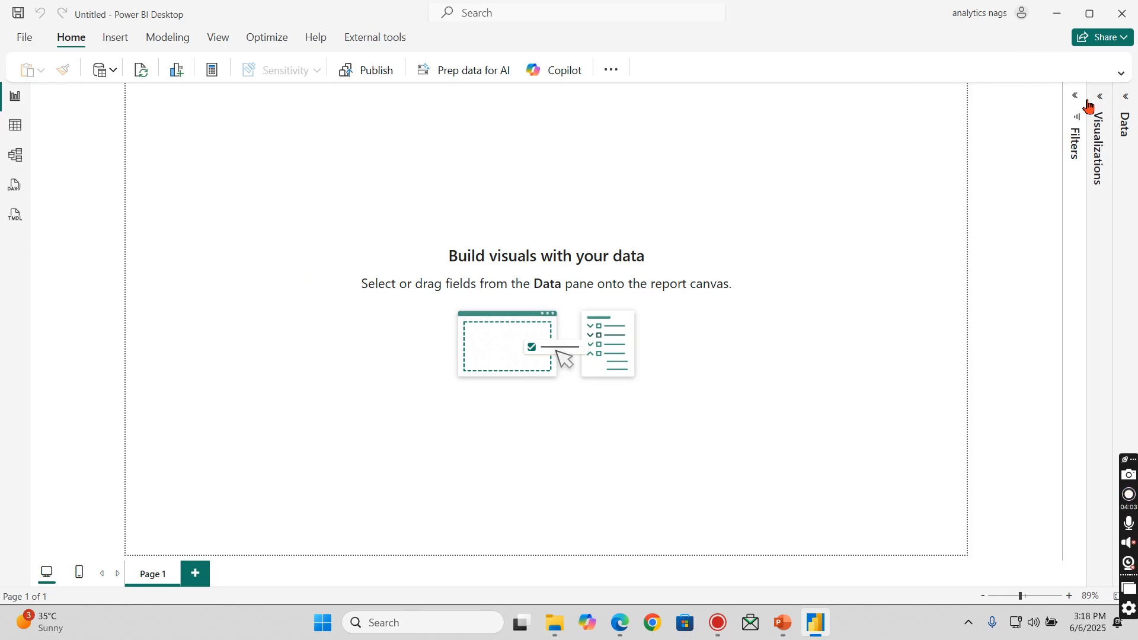
left_click(1078, 97)
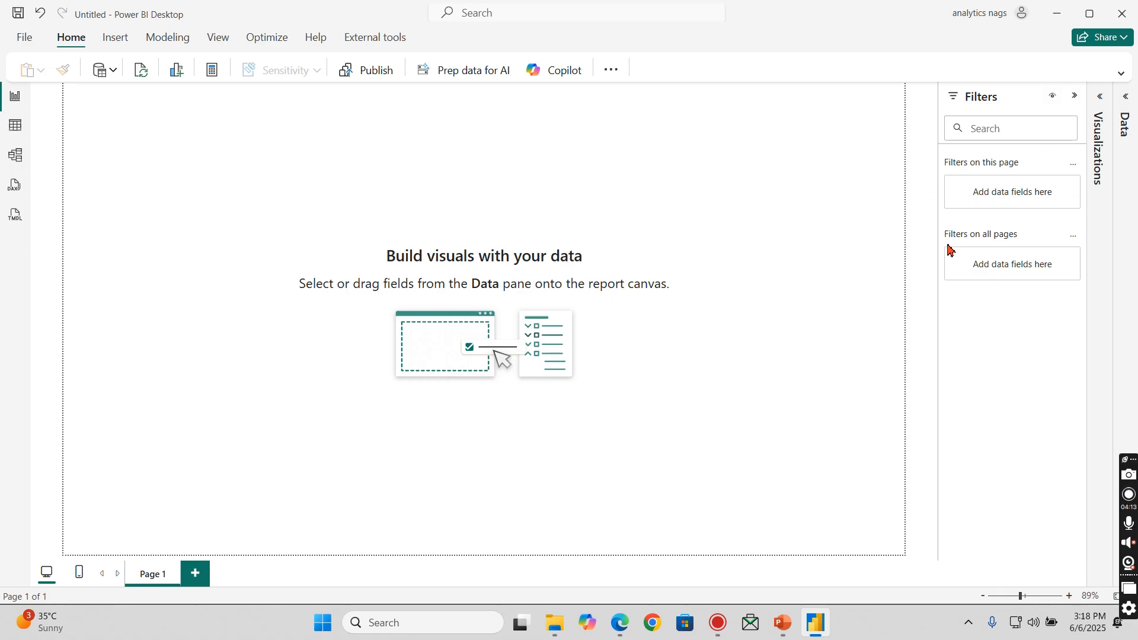
- Add Page 2 and Page 3 to the report and return to Page 1
left_click(195, 573)
left_click(255, 575)
left_click(208, 582)
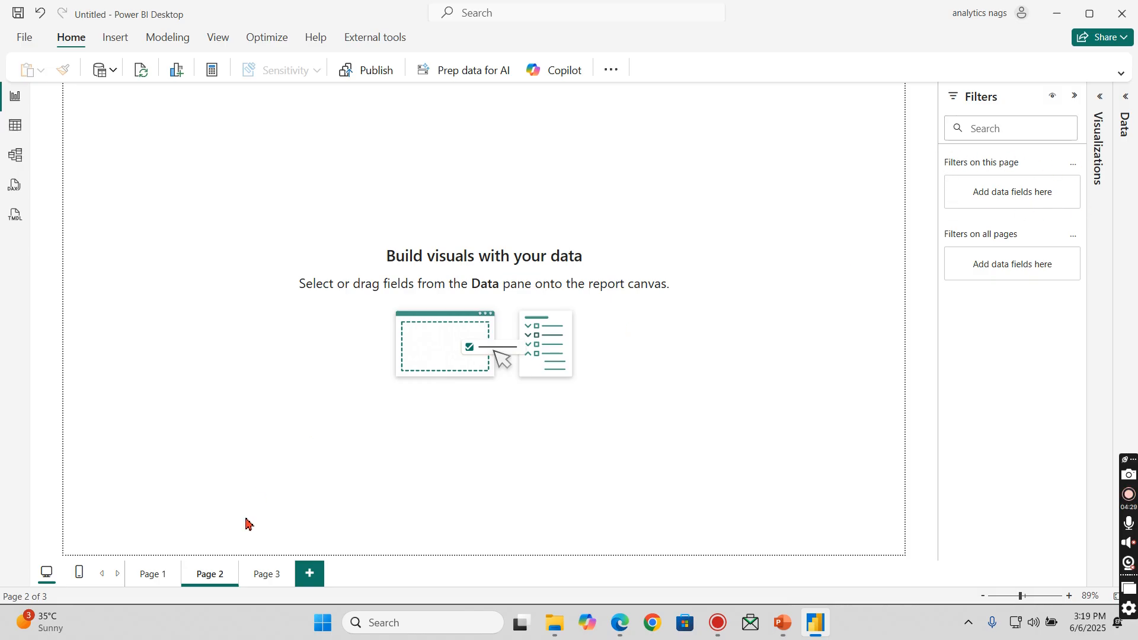
left_click(144, 580)
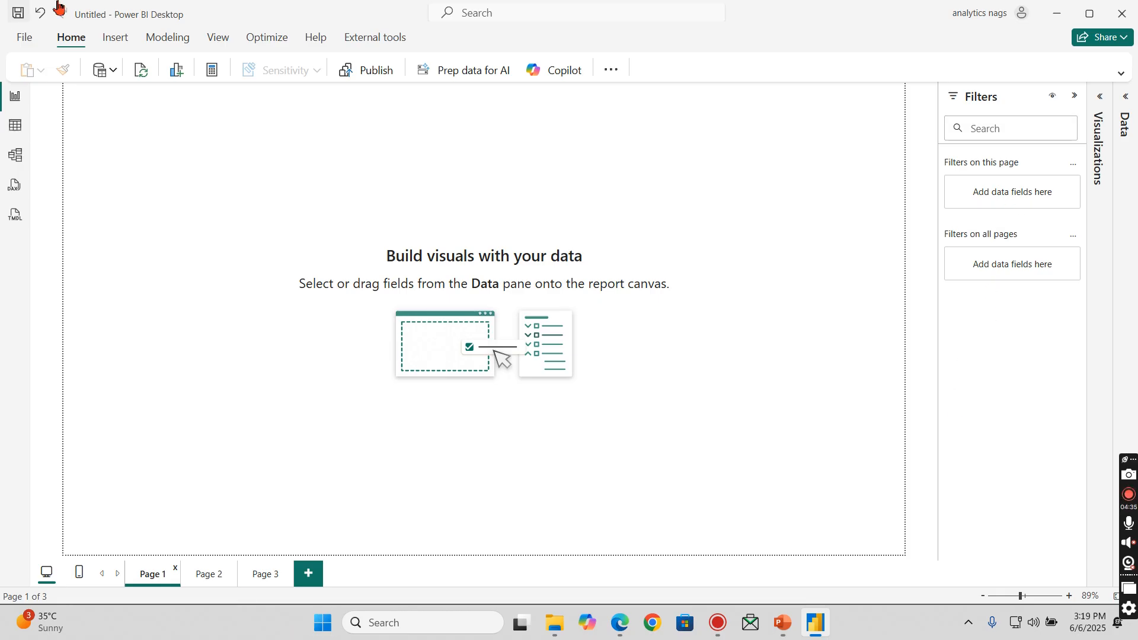
- Collapse the Filters pane and review the available Insert, Modeling and View commands
left_click(1075, 96)
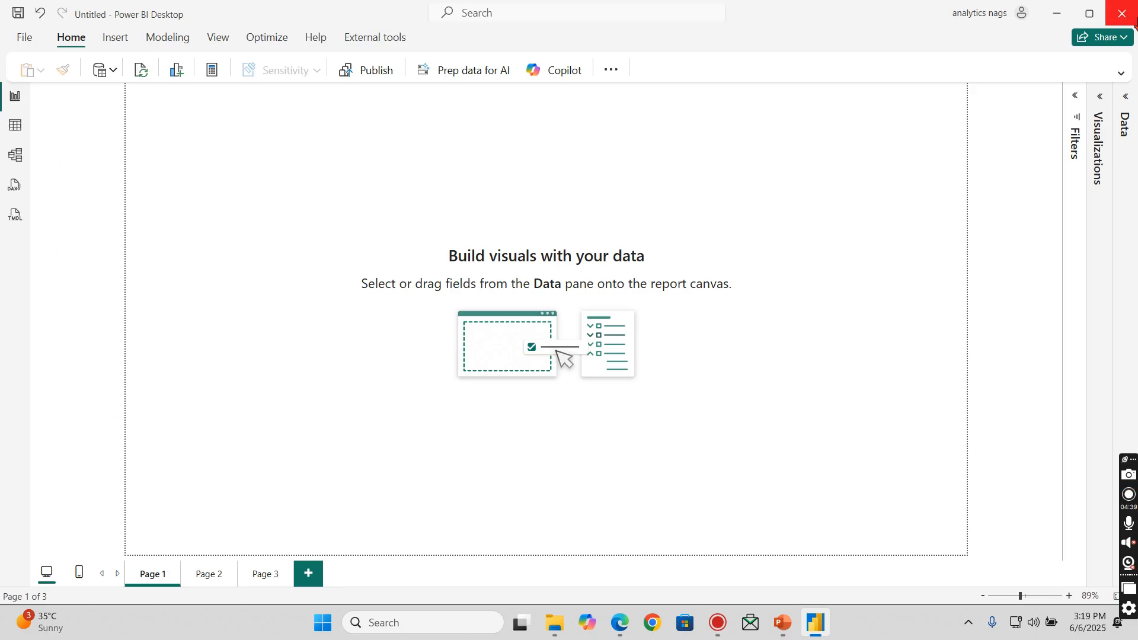
left_click(105, 43)
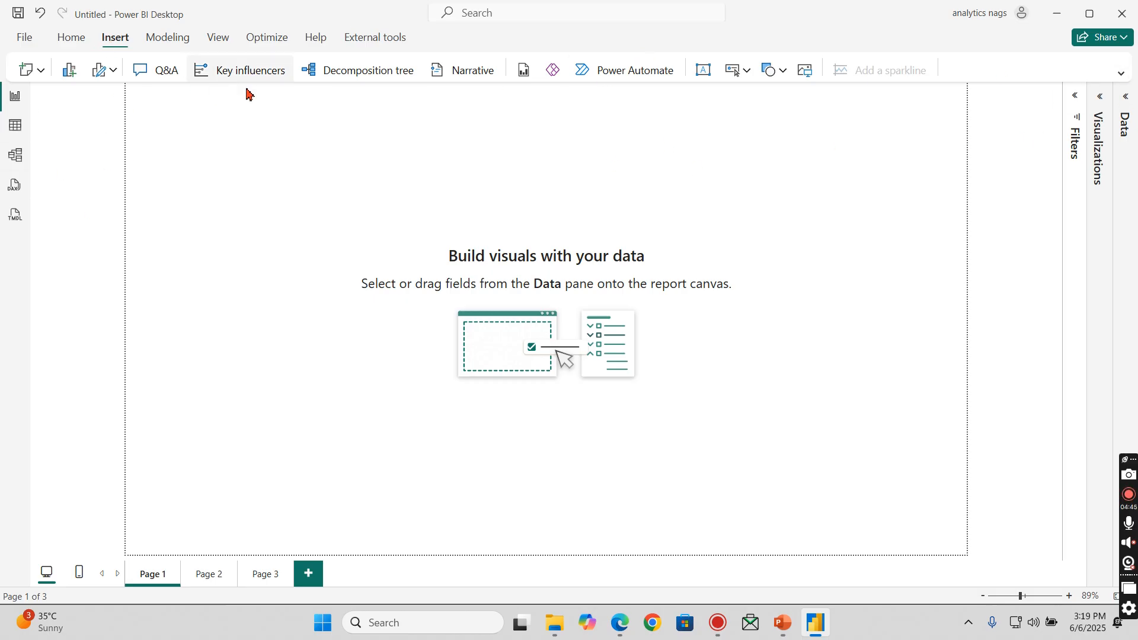
left_click(166, 40)
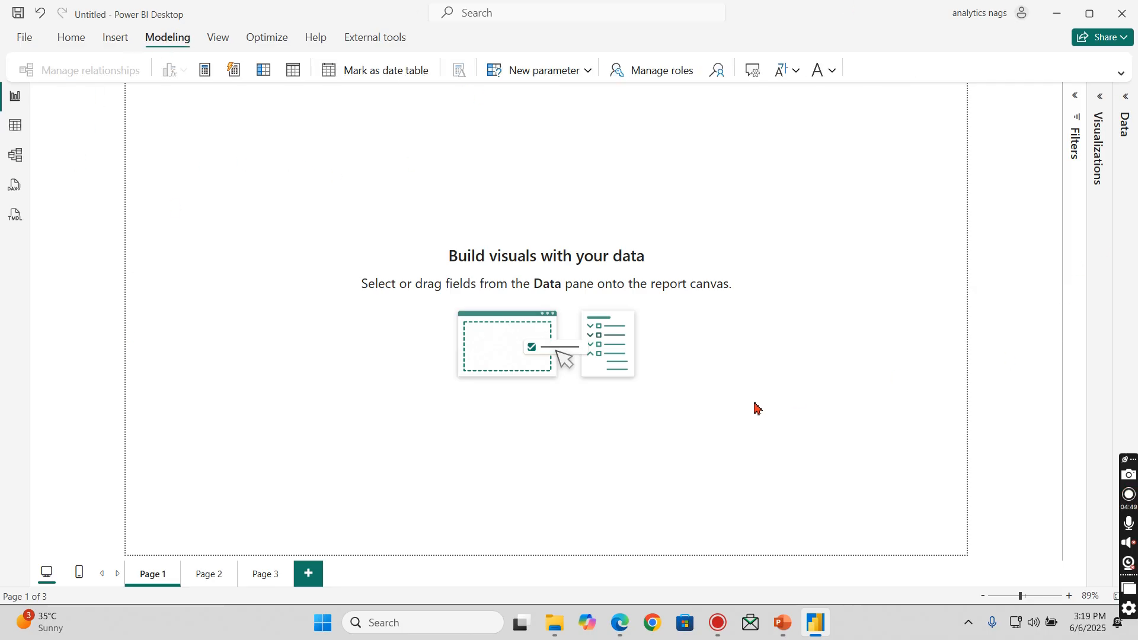
left_click(221, 41)
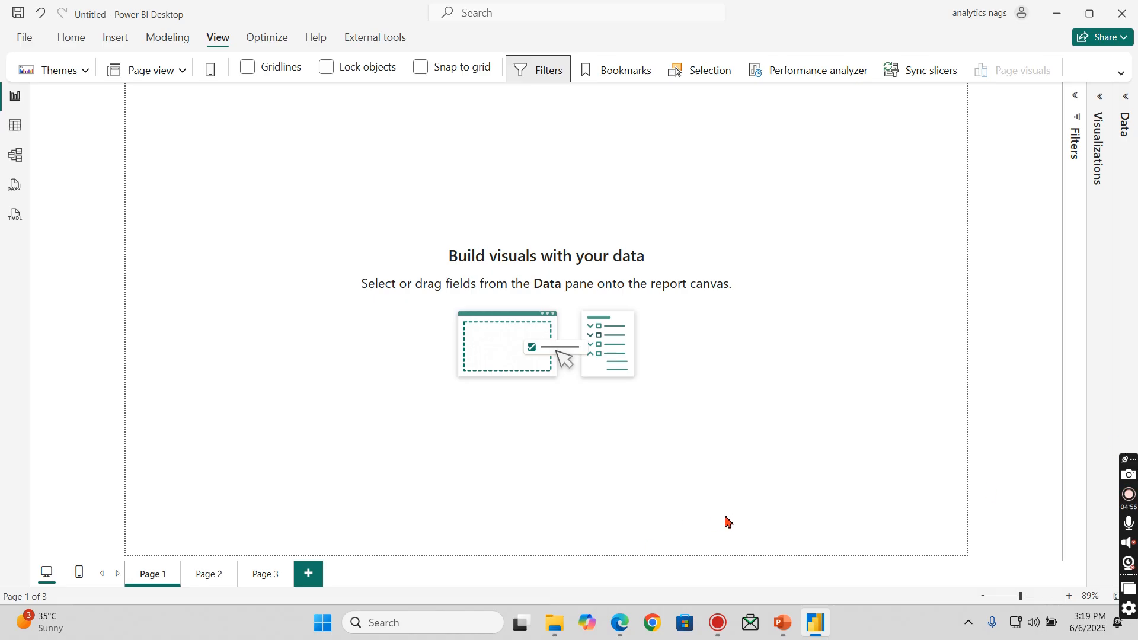
- Reopen the Data and Visualizations panes and set Page 1's canvas background color to light gray
left_click(1129, 98)
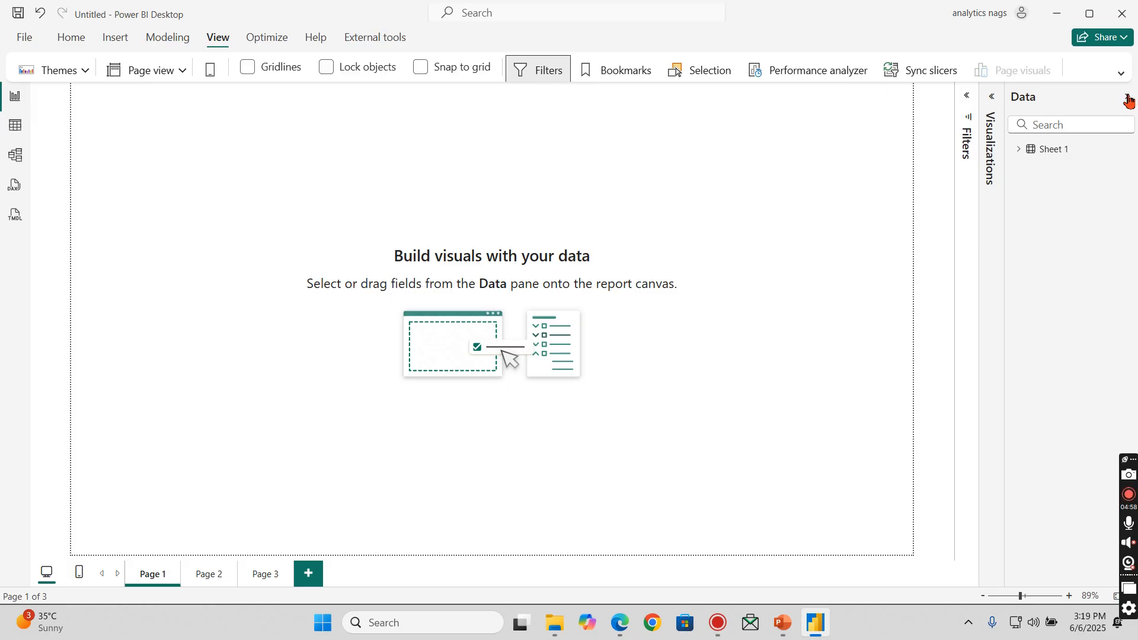
left_click(1021, 150)
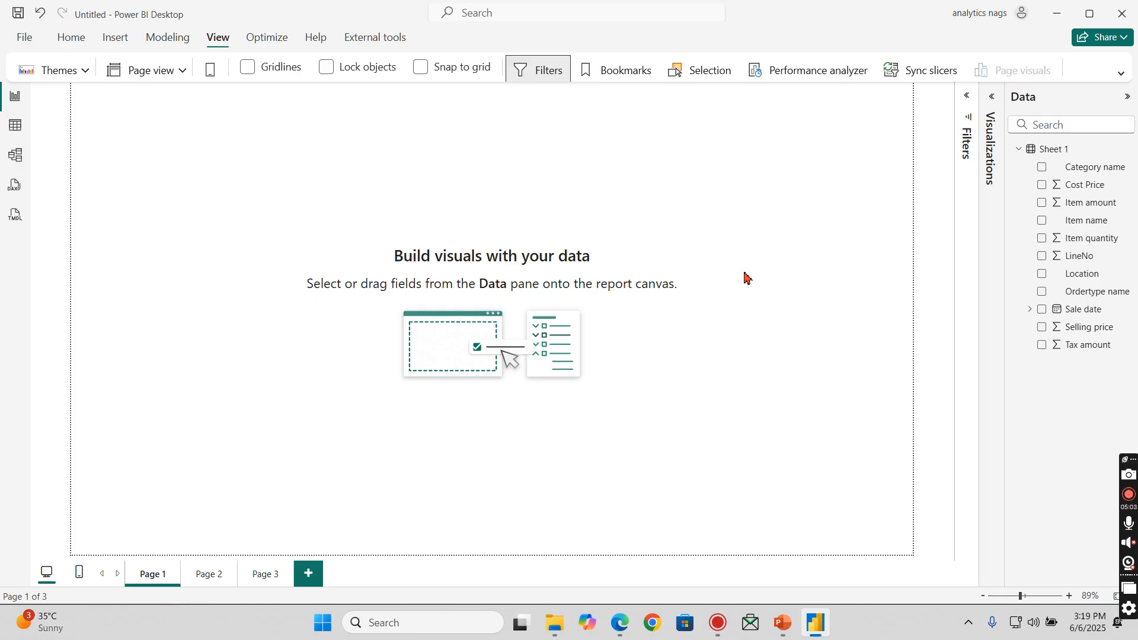
left_click(1000, 114)
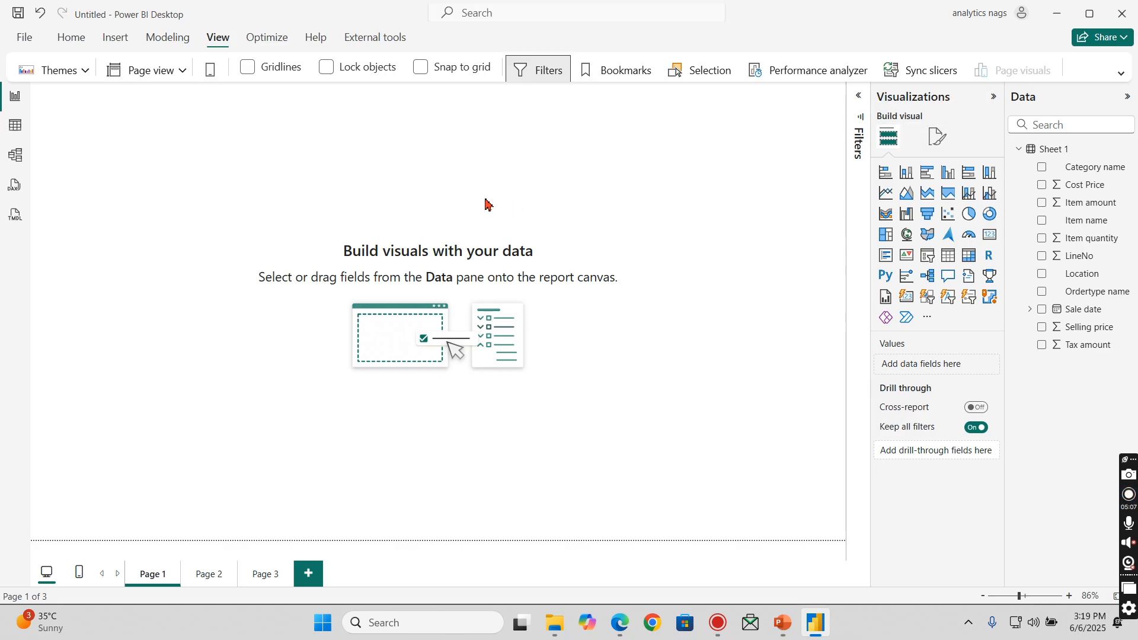
left_click(942, 141)
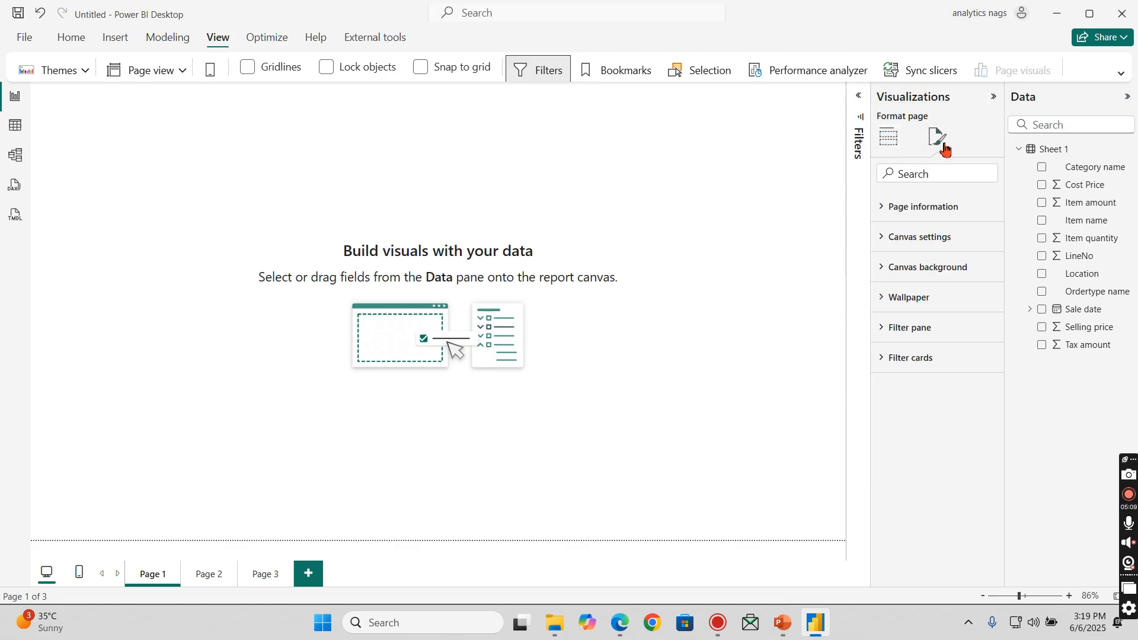
left_click(905, 270)
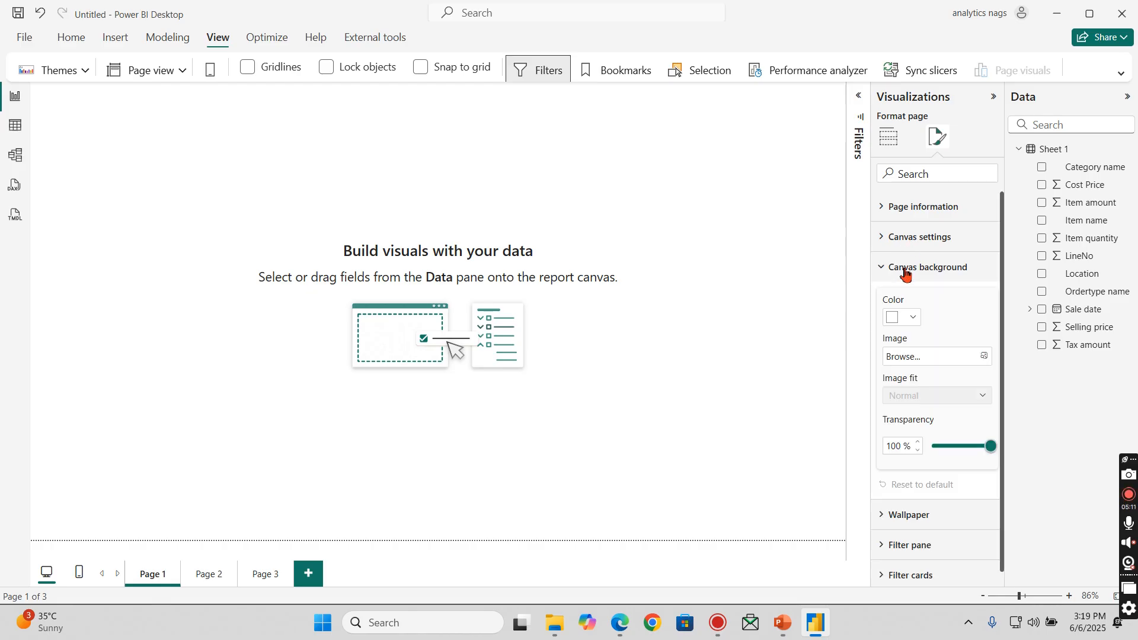
left_click(897, 320)
left_click(909, 429)
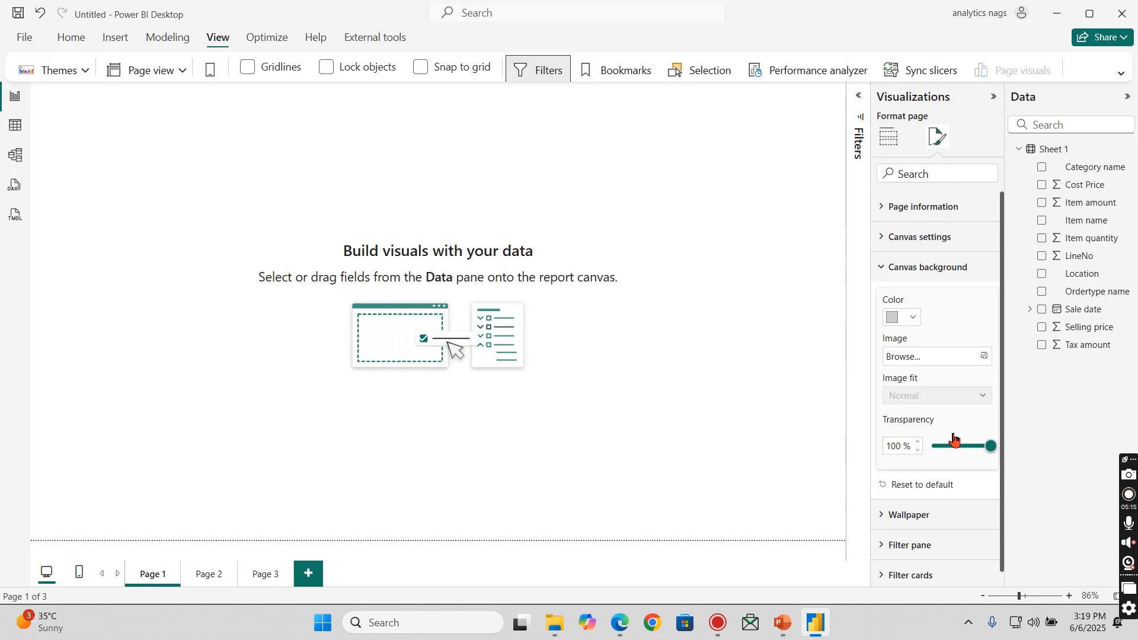
- Set Page 1's canvas background transparency to 0% and return to the visual-building options
left_click(935, 447)
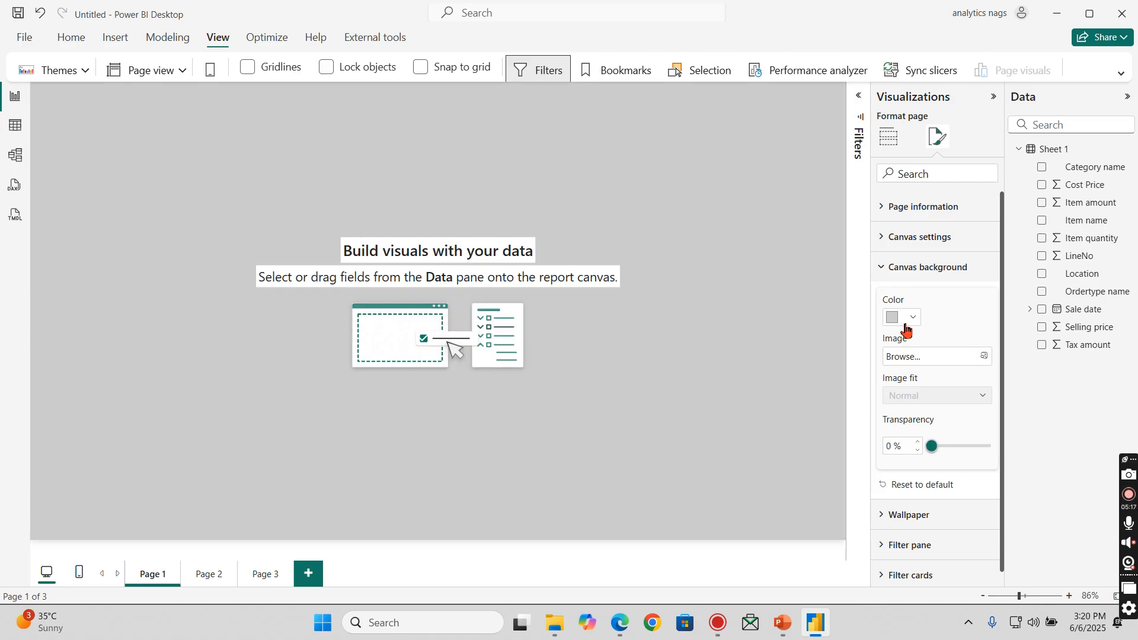
left_click(889, 137)
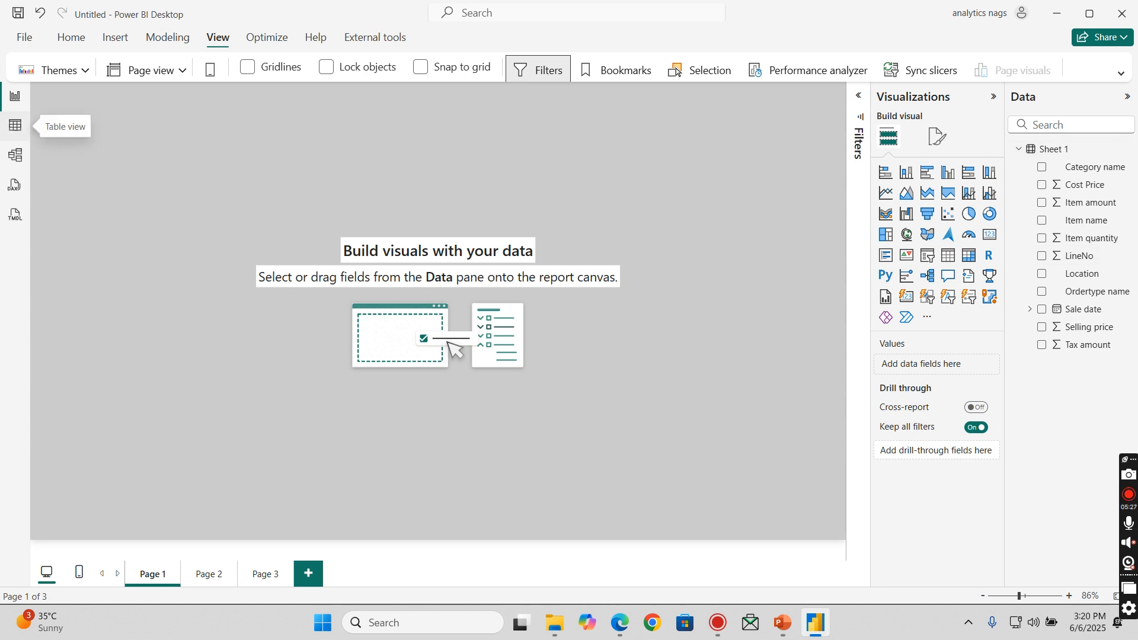
- Examine Sheet 1's rows in Table view and the filter values of the Ordertype name and Item name columns
left_click(15, 125)
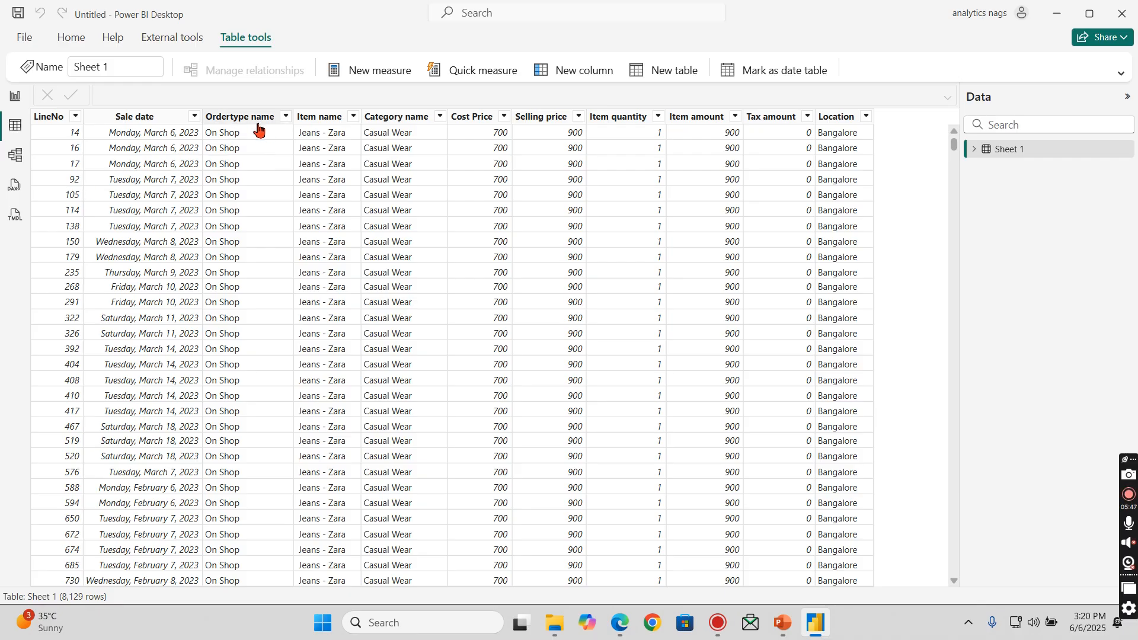
left_click(287, 121)
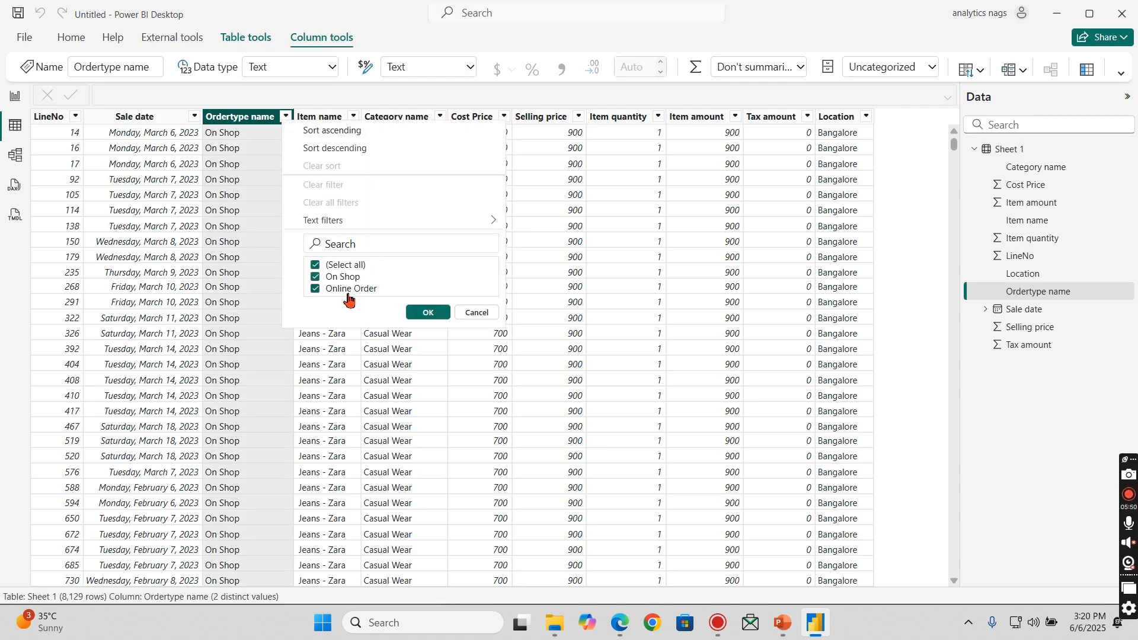
left_click(470, 317)
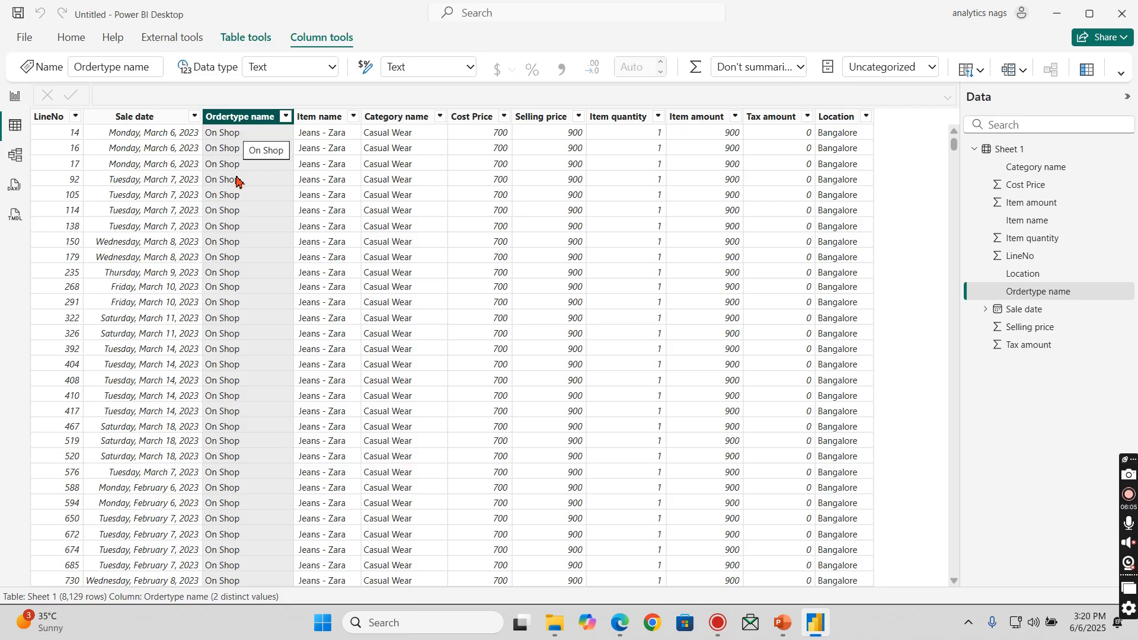
left_click(286, 119)
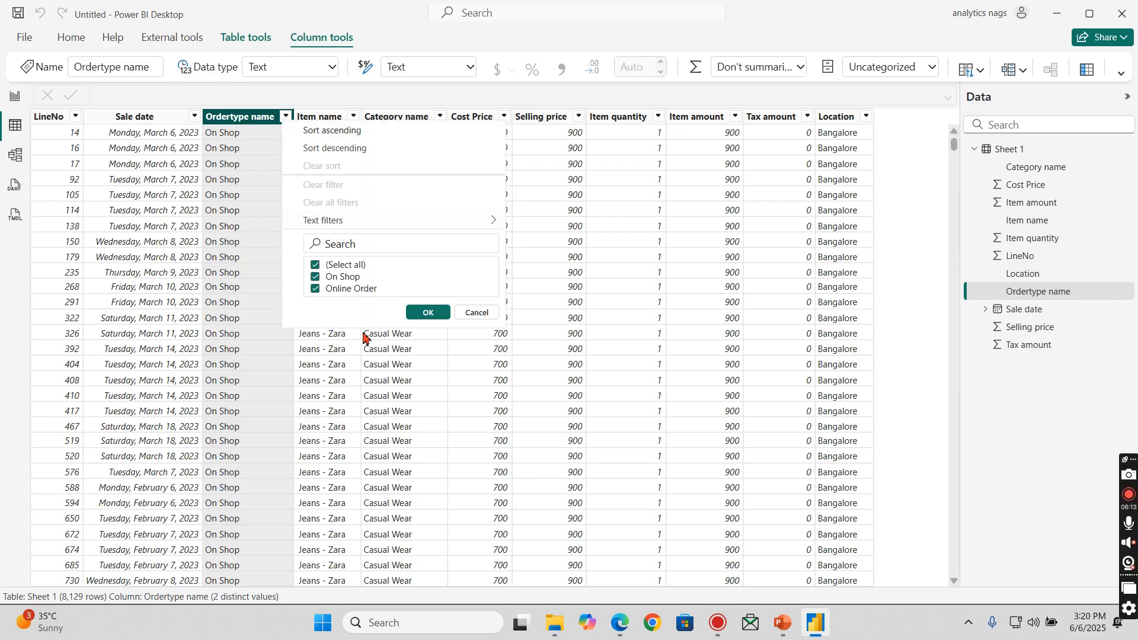
left_click(479, 314)
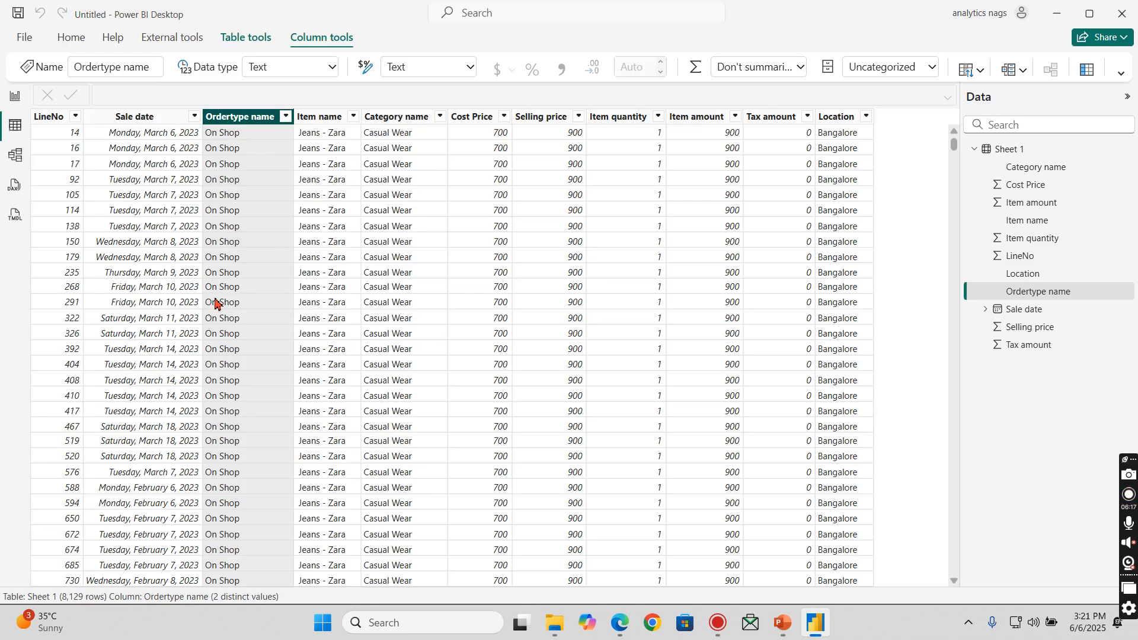
left_click(354, 118)
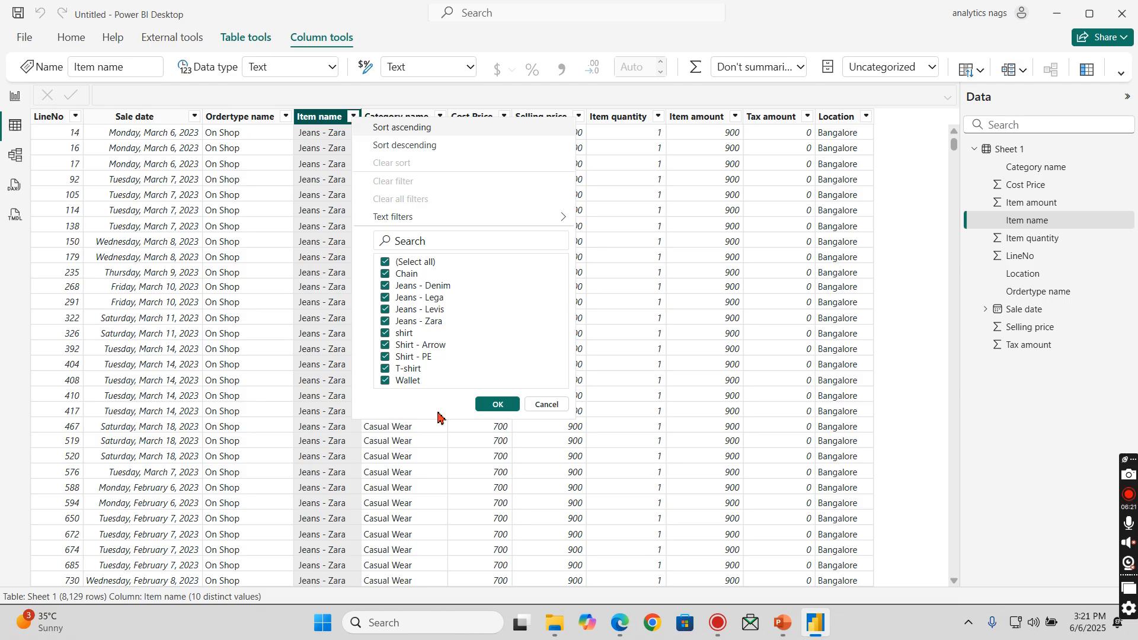
left_click(547, 405)
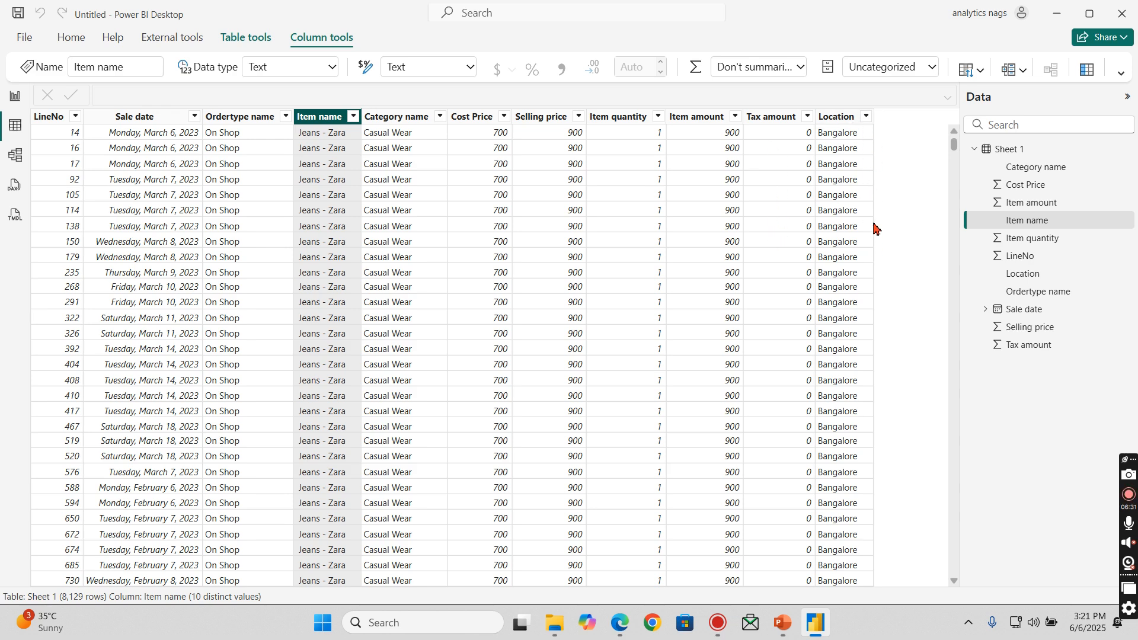
scroll(874, 229, "down", 2)
scroll(875, 228, "up", 2)
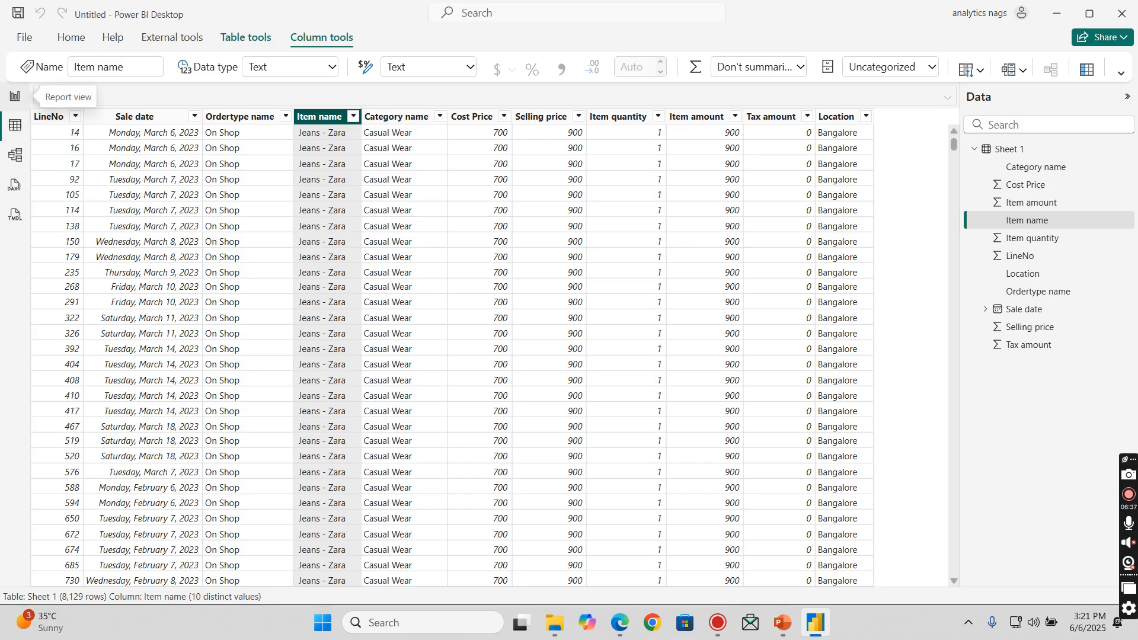
- Return to Report view and add a clustered column chart to Page 1 with Location on its X-axis
left_click(11, 97)
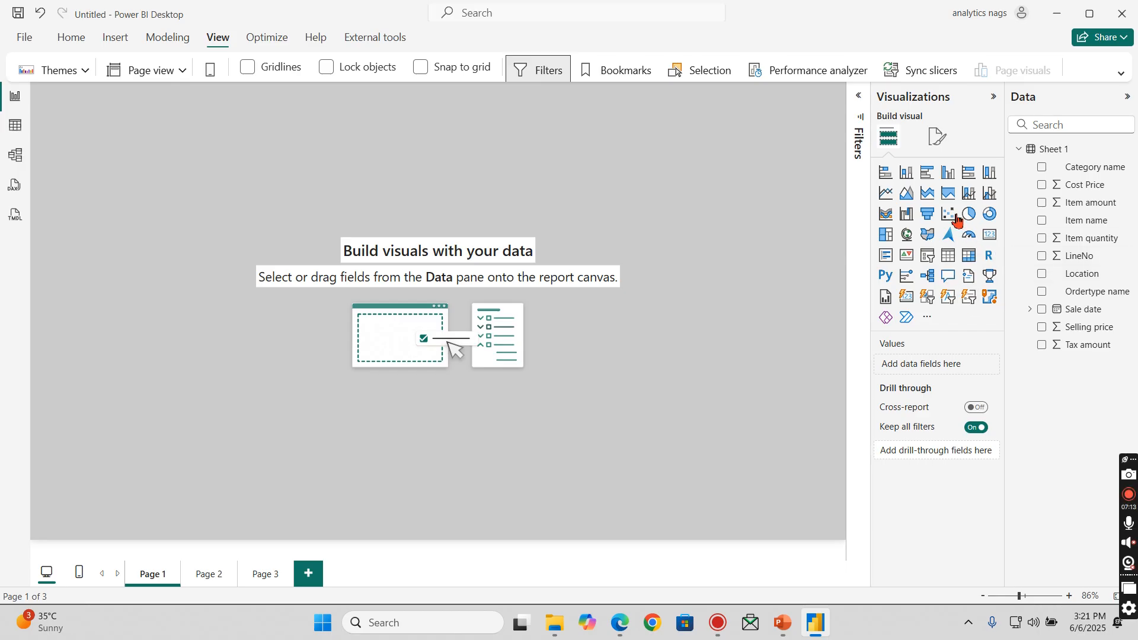
left_click(949, 179)
left_click_drag(130, 253, 160, 267)
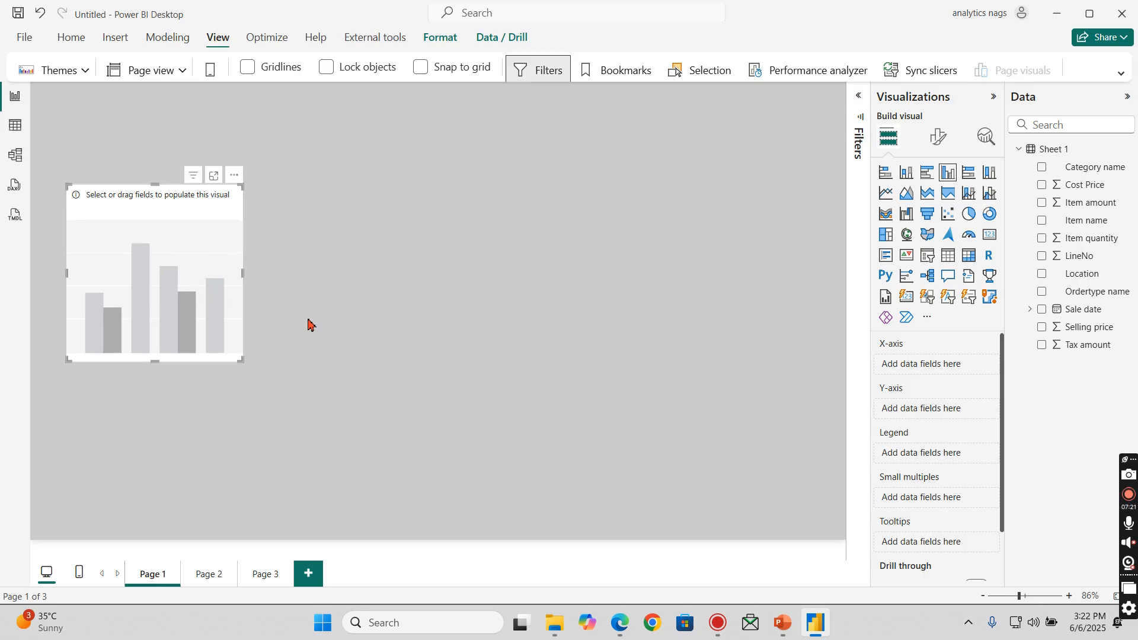
left_click(1043, 274)
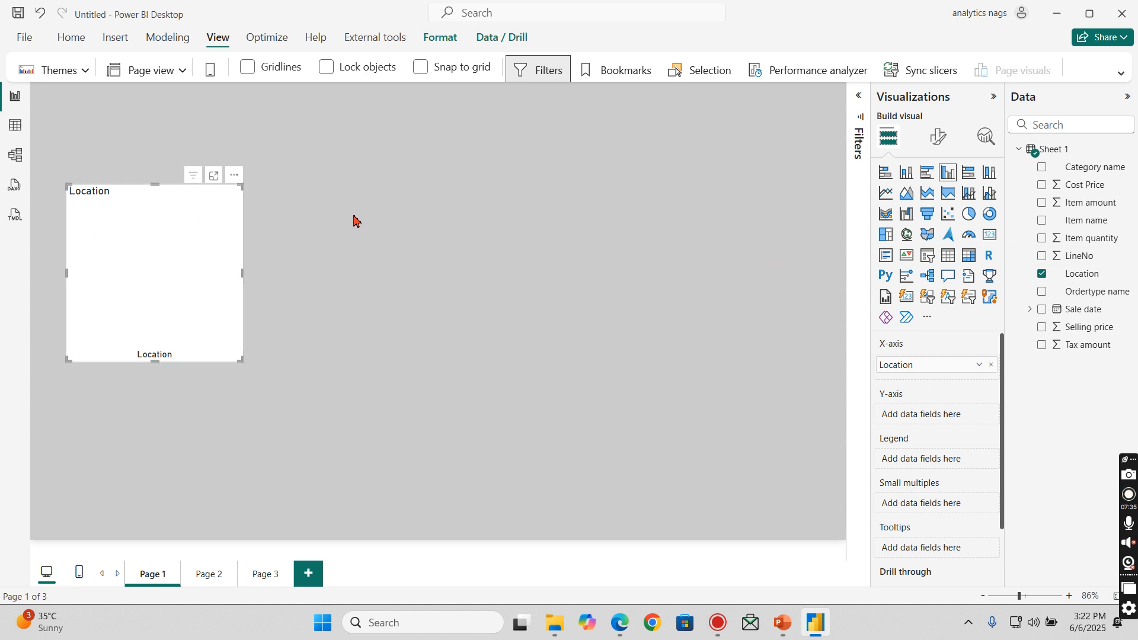
left_click(339, 225)
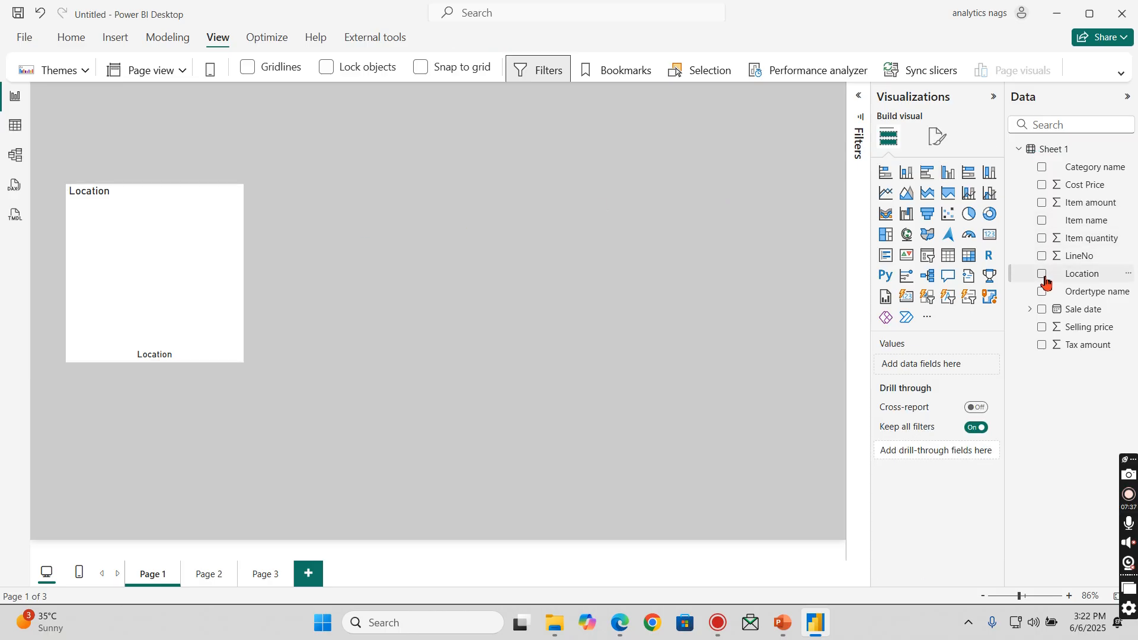
left_click_drag(850, 295, 503, 315)
left_click_drag(200, 156, 549, 223)
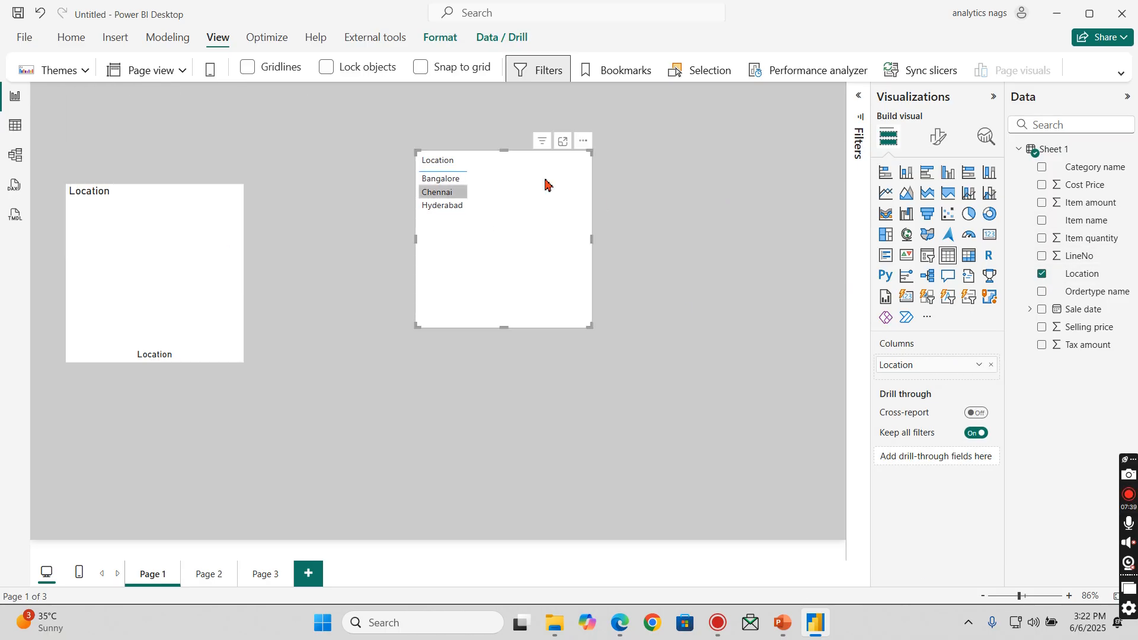
key("Delete")
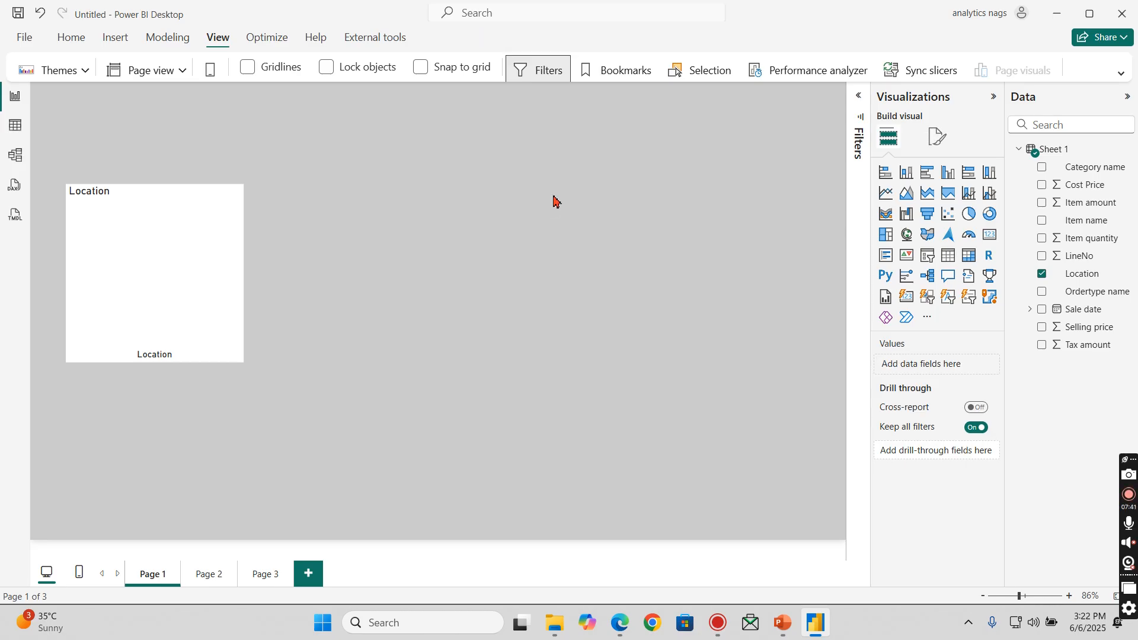
- Add Item quantity to the Location column chart's Y-axis and widen the chart
left_click(197, 236)
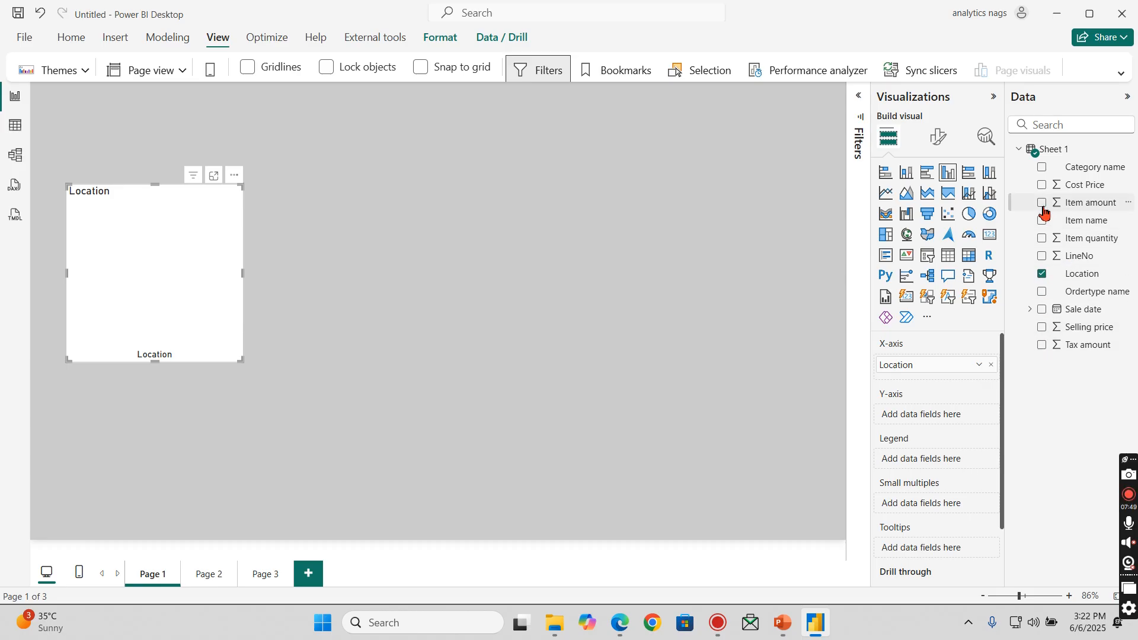
left_click(1042, 239)
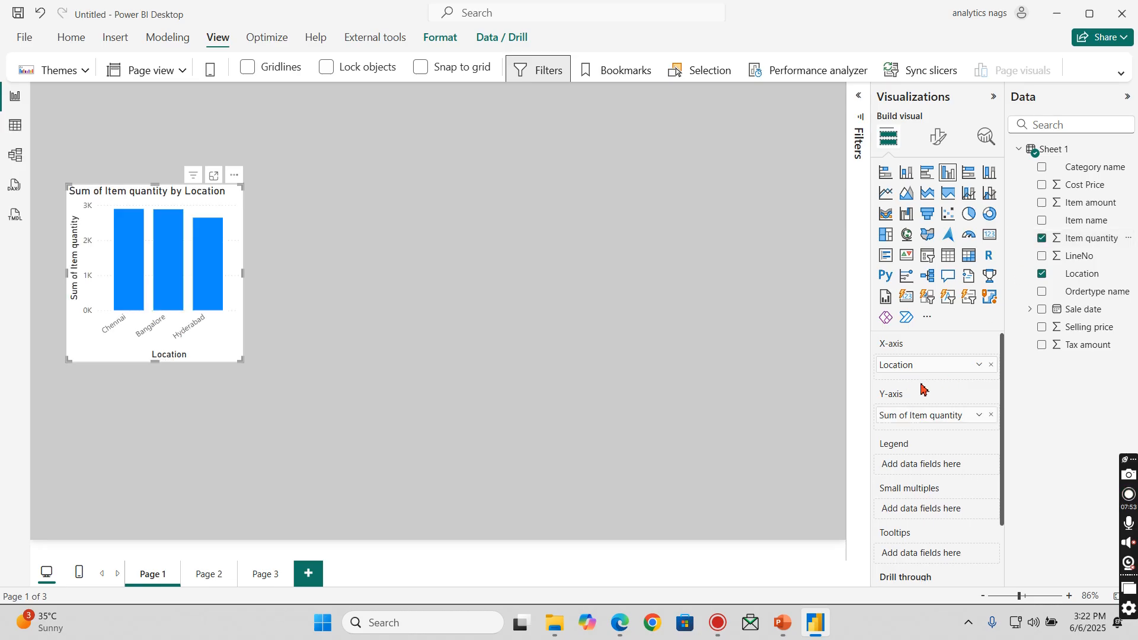
left_click_drag(243, 361, 348, 310)
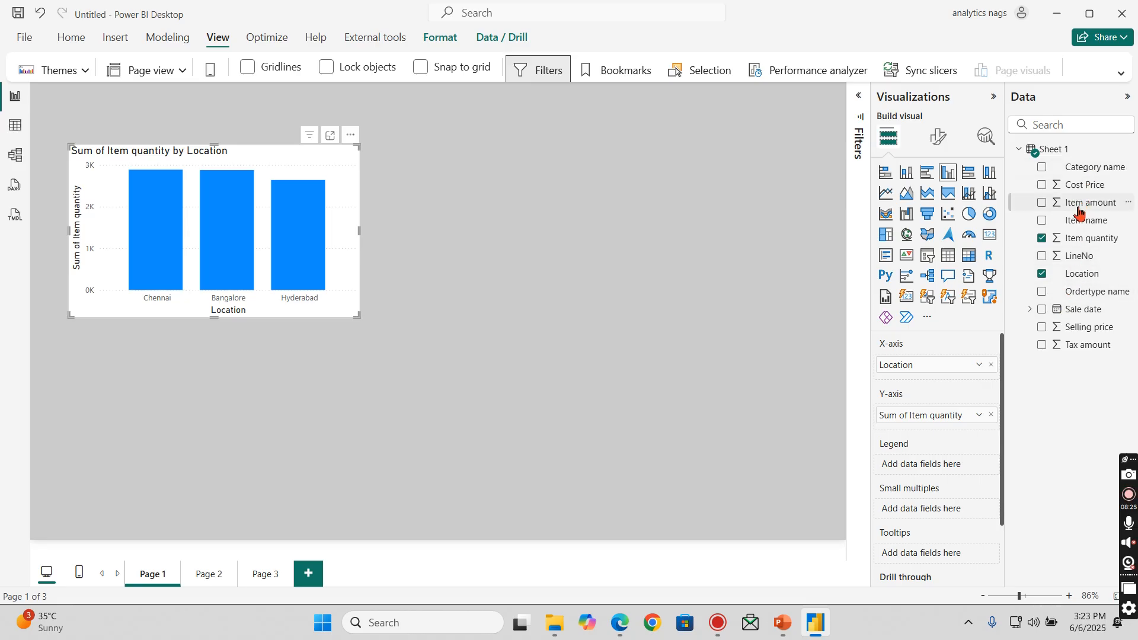
- Check the column properties and default summarization of the Cost Price and Location fields
left_click(1080, 186)
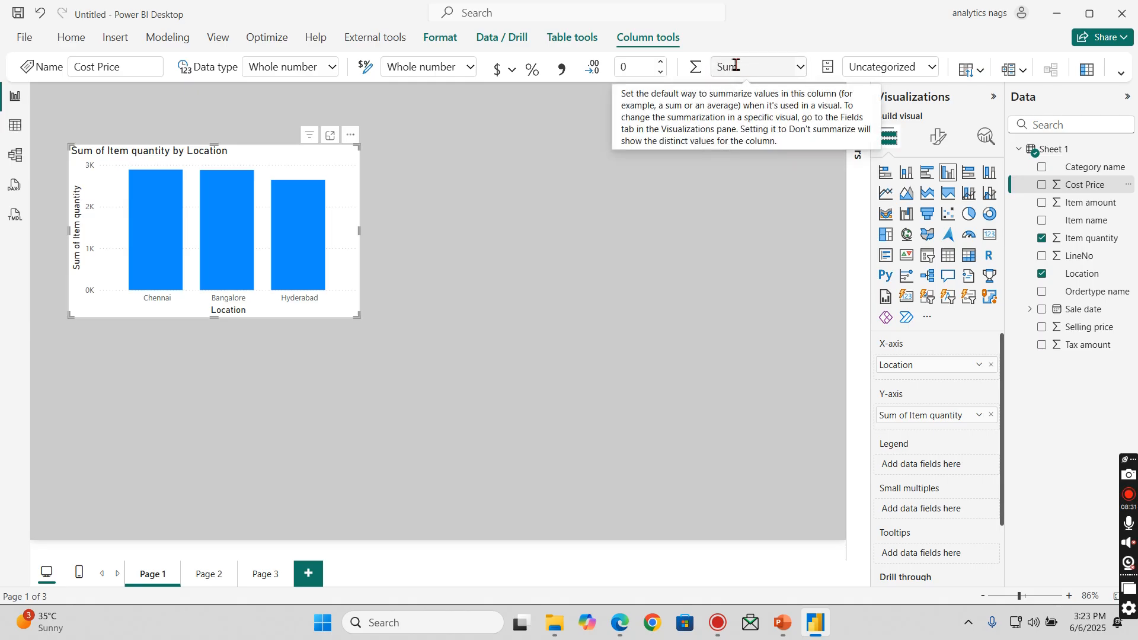
left_click(1082, 274)
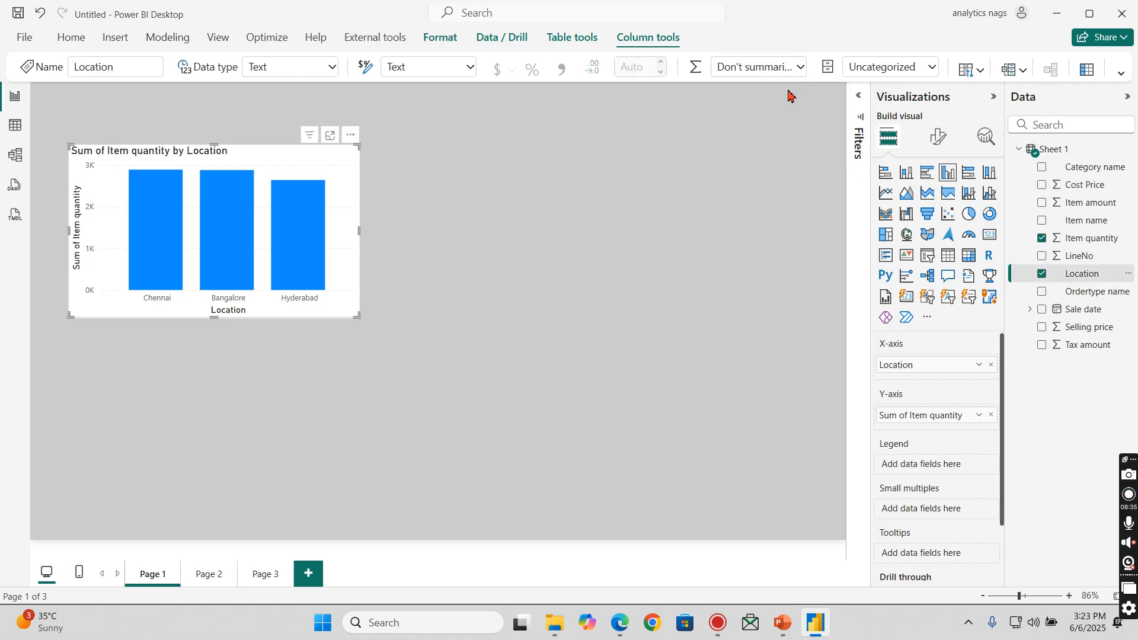
- Move the Item quantity by Location chart down to the lower-left area of the page
left_click_drag(198, 158, 191, 183)
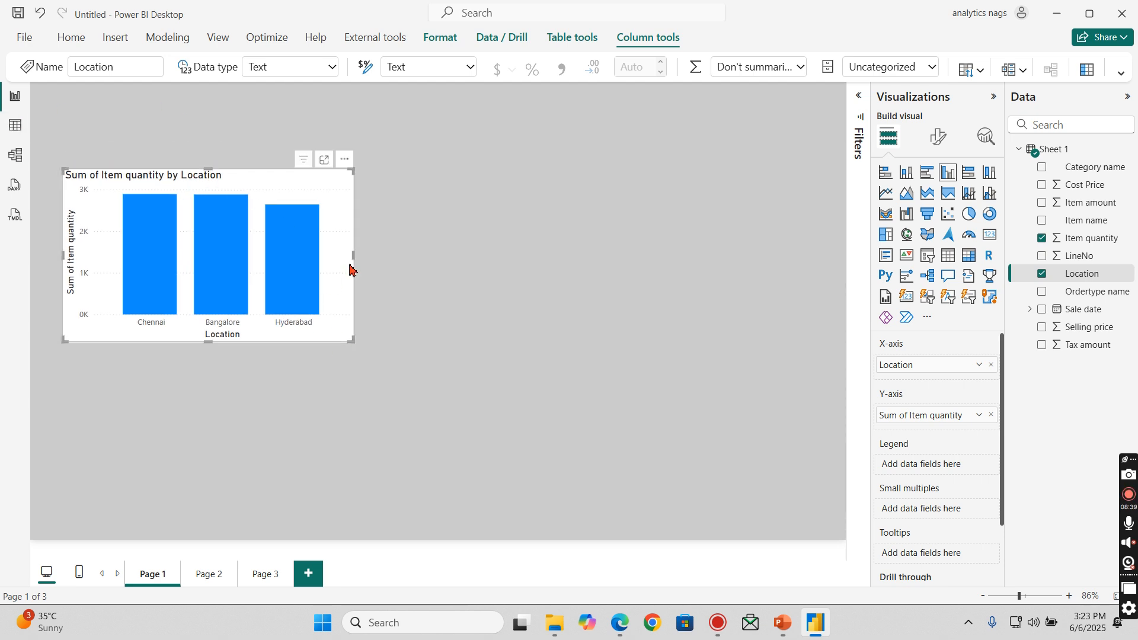
left_click_drag(323, 187, 330, 325)
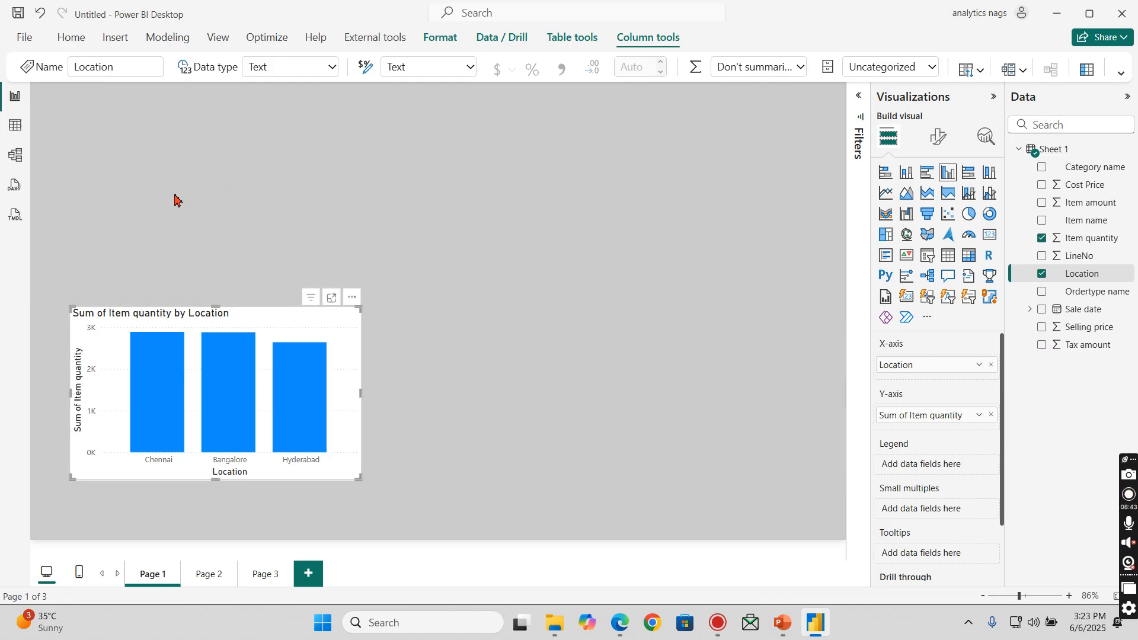
left_click(559, 171)
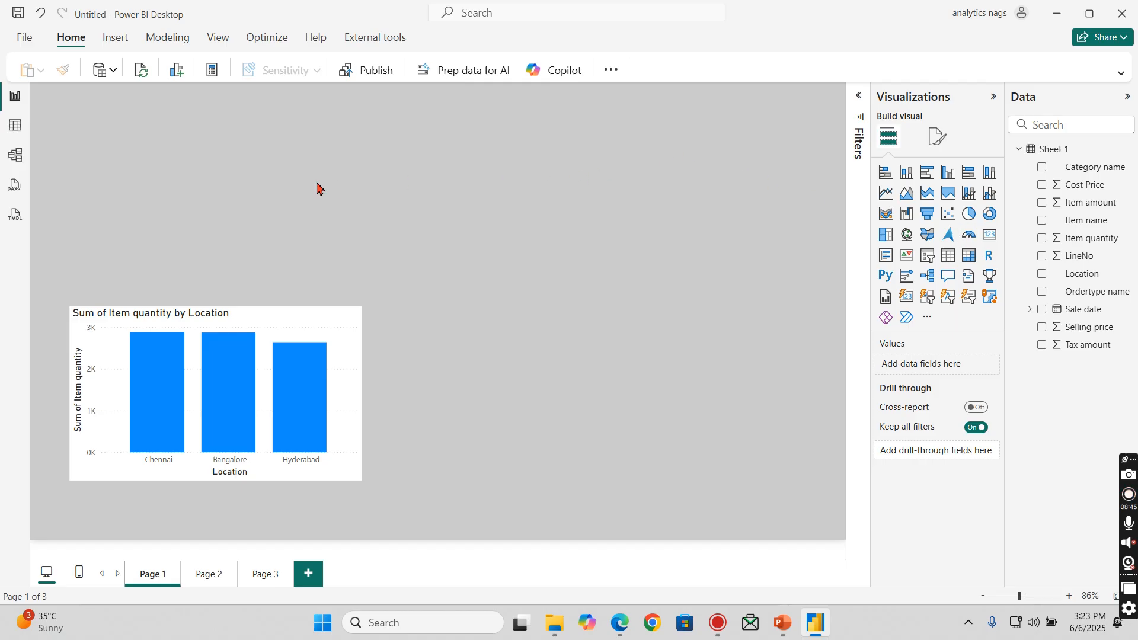
mouse_move(312, 320)
left_mouse_down()
mouse_move(330, 333)
mouse_move(318, 336)
left_mouse_up()
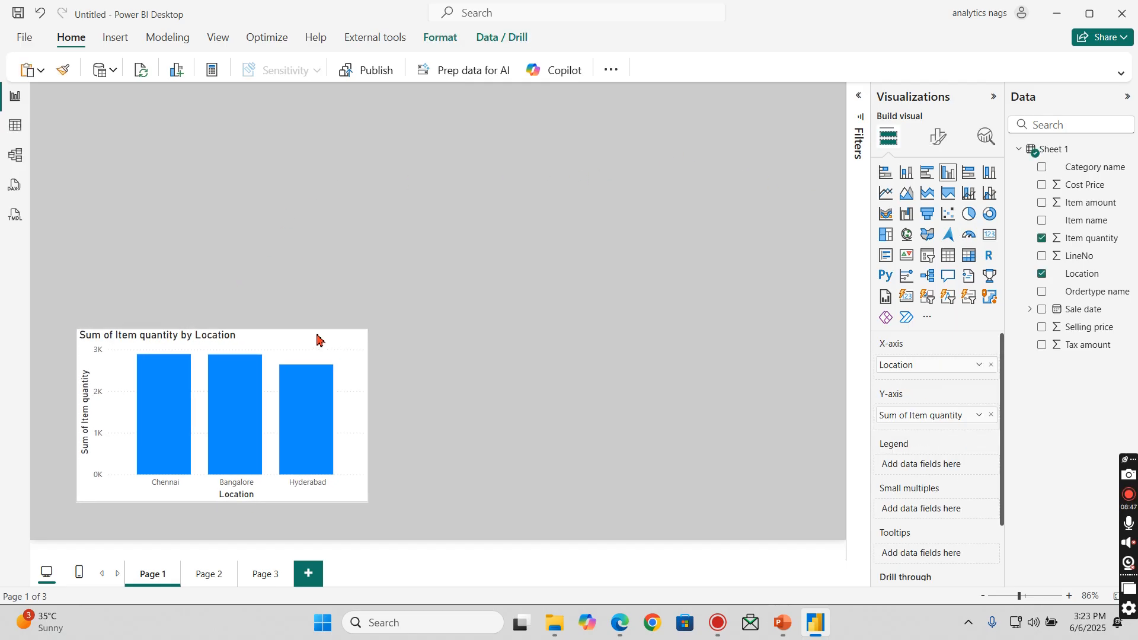
- Create a line chart of Item quantity by Sale date above the column chart and widen it toward the page's left edge
left_click(358, 204)
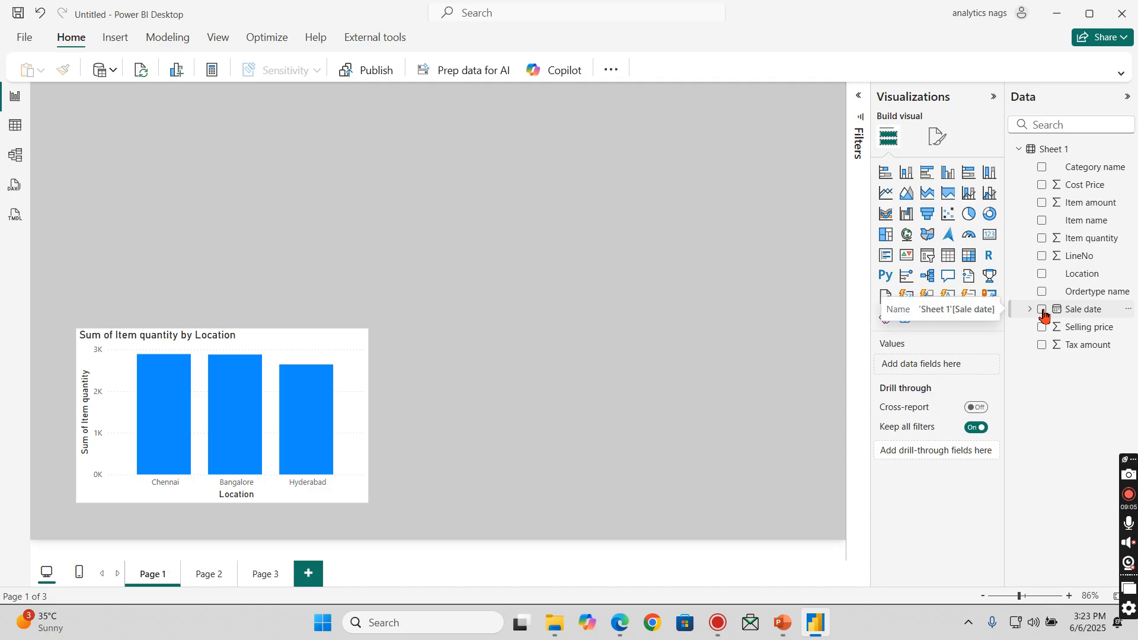
left_click_drag(320, 213, 551, 238)
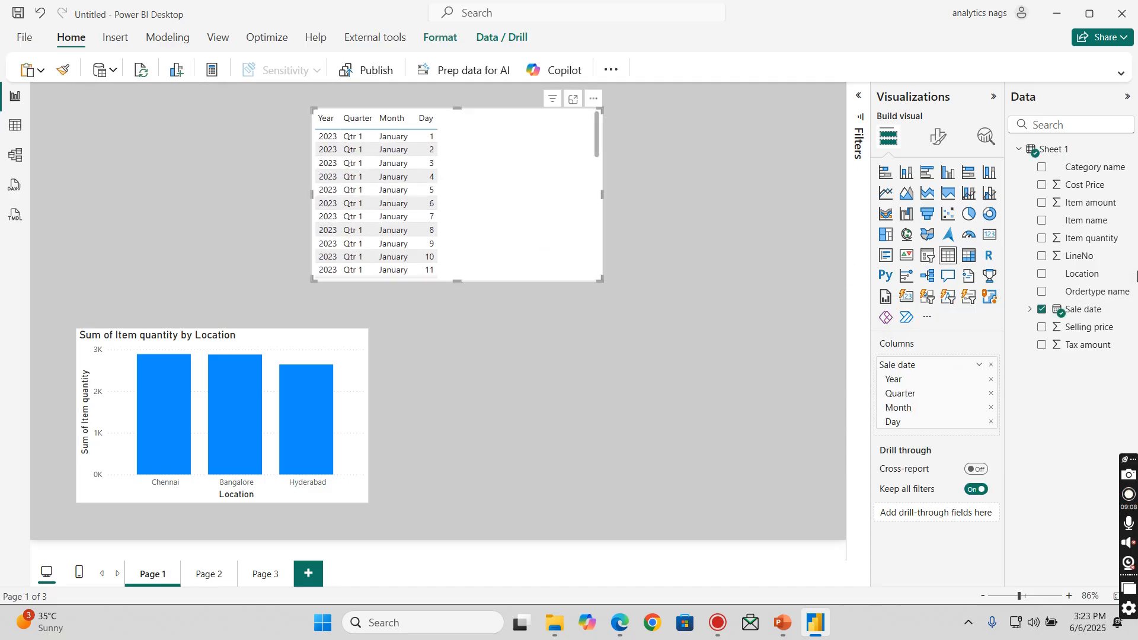
left_click(1043, 240)
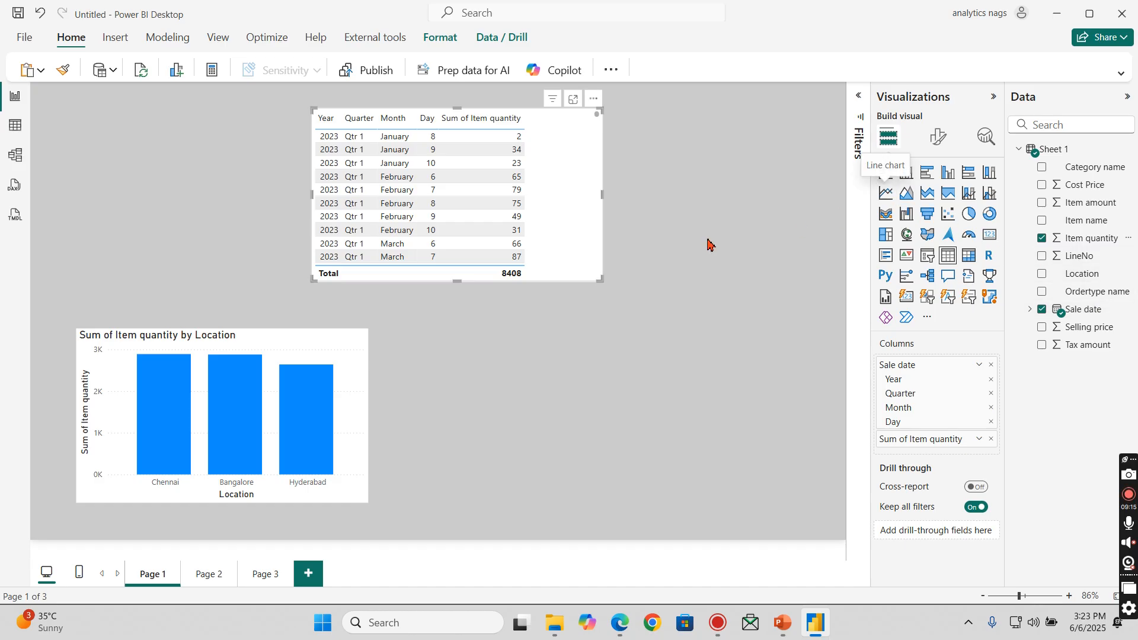
left_click(887, 199)
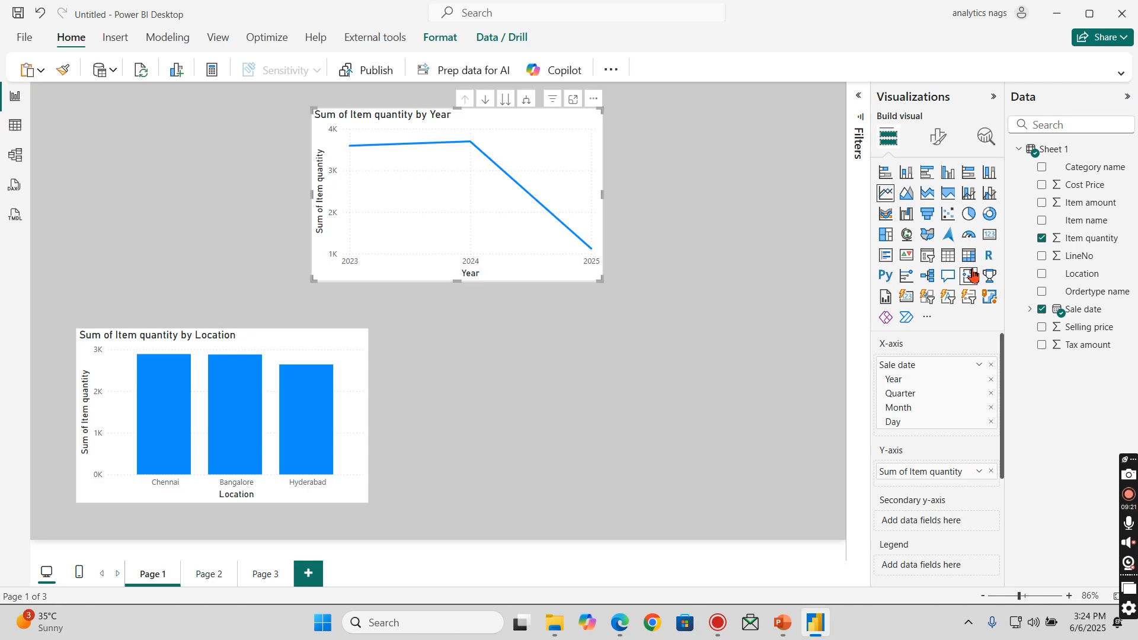
left_click_drag(314, 281, 124, 289)
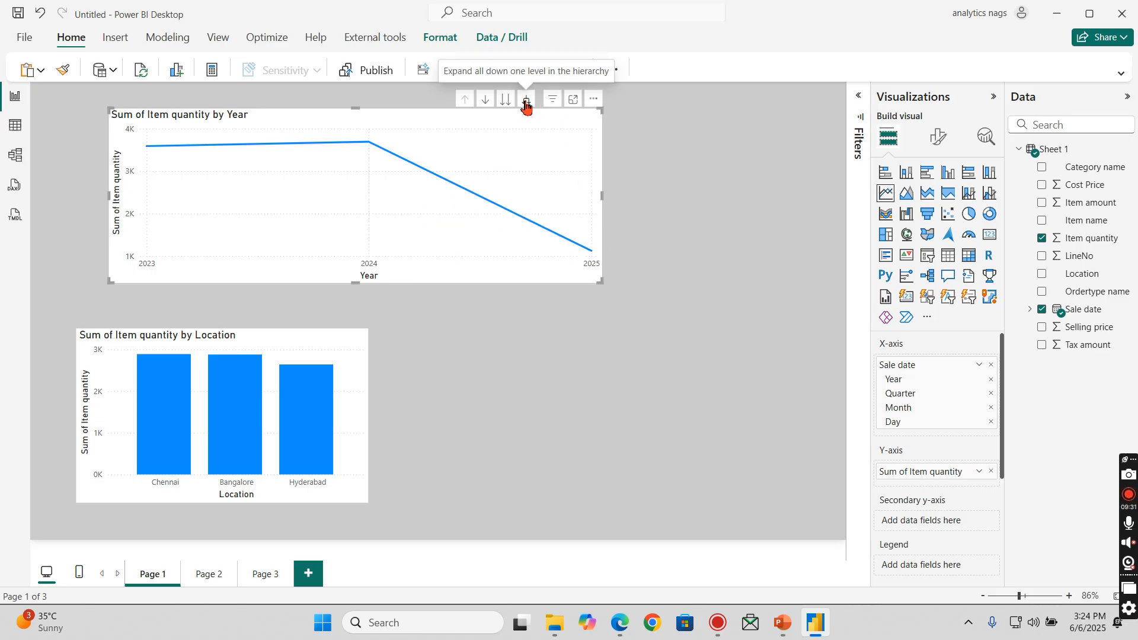
- Remove Quarter and Day from the line chart's Sale date hierarchy and expand the chart to Year and Month level
left_click(992, 394)
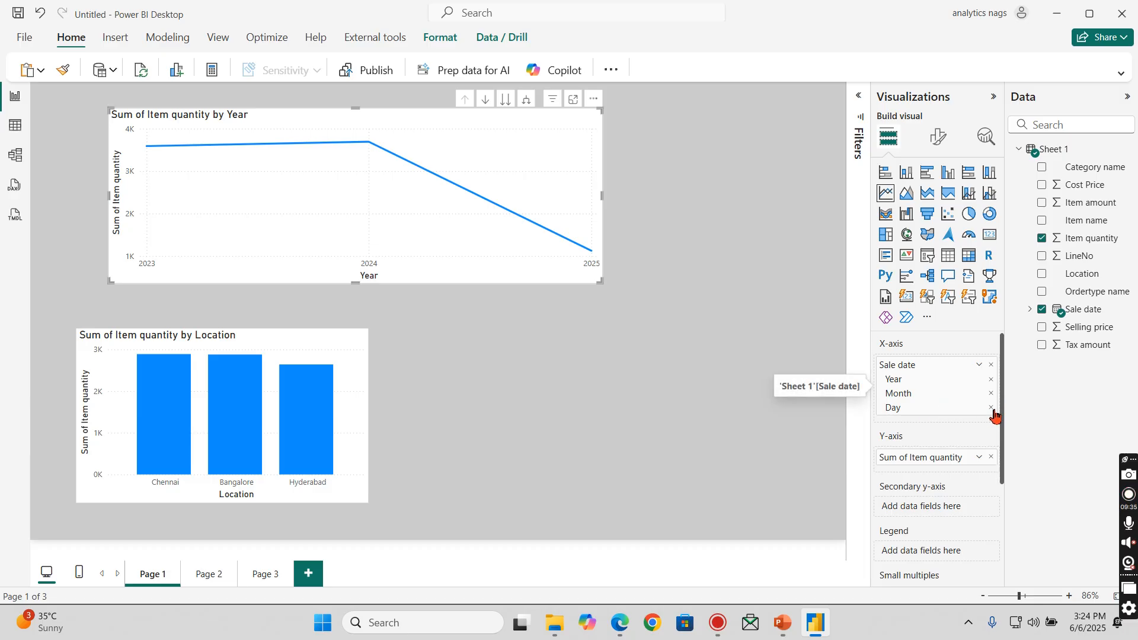
left_click(992, 408)
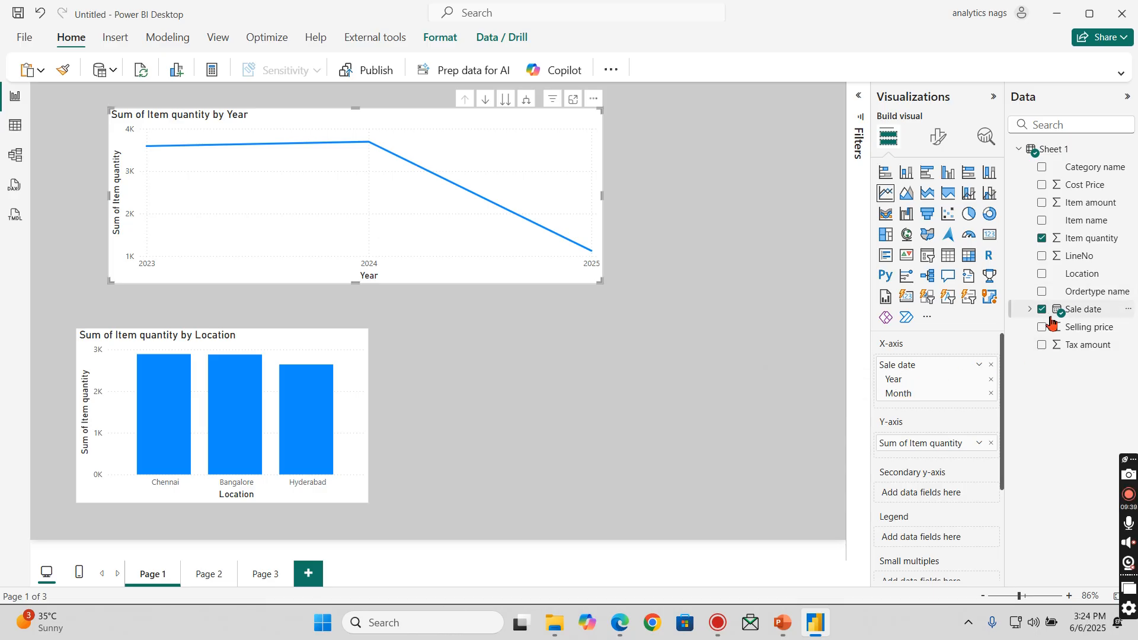
left_click(1030, 309)
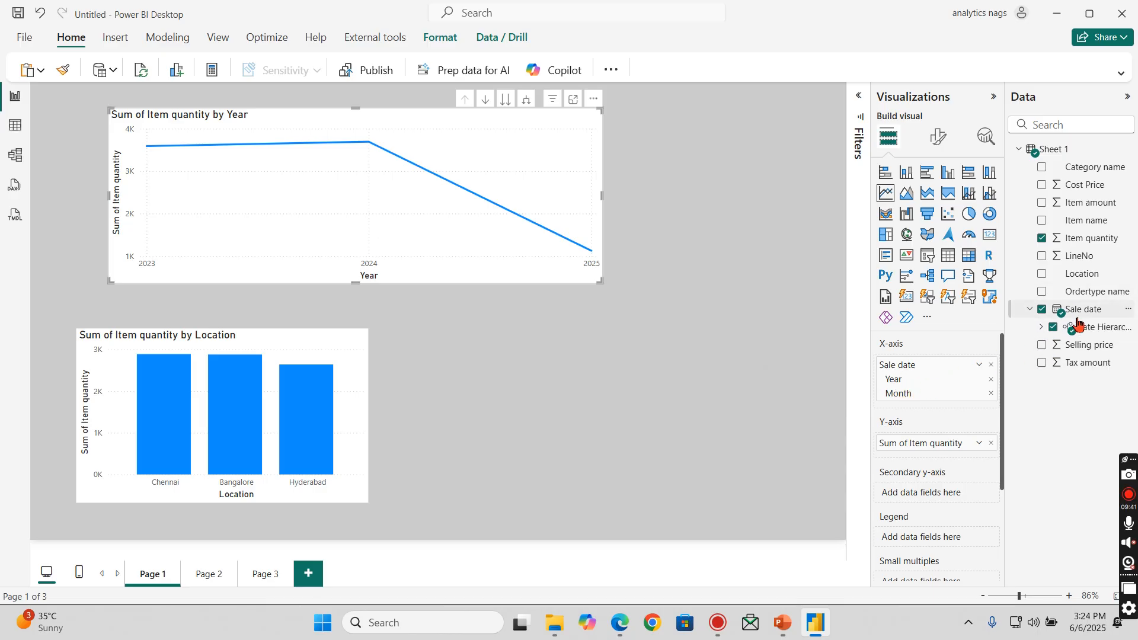
left_click(1039, 327)
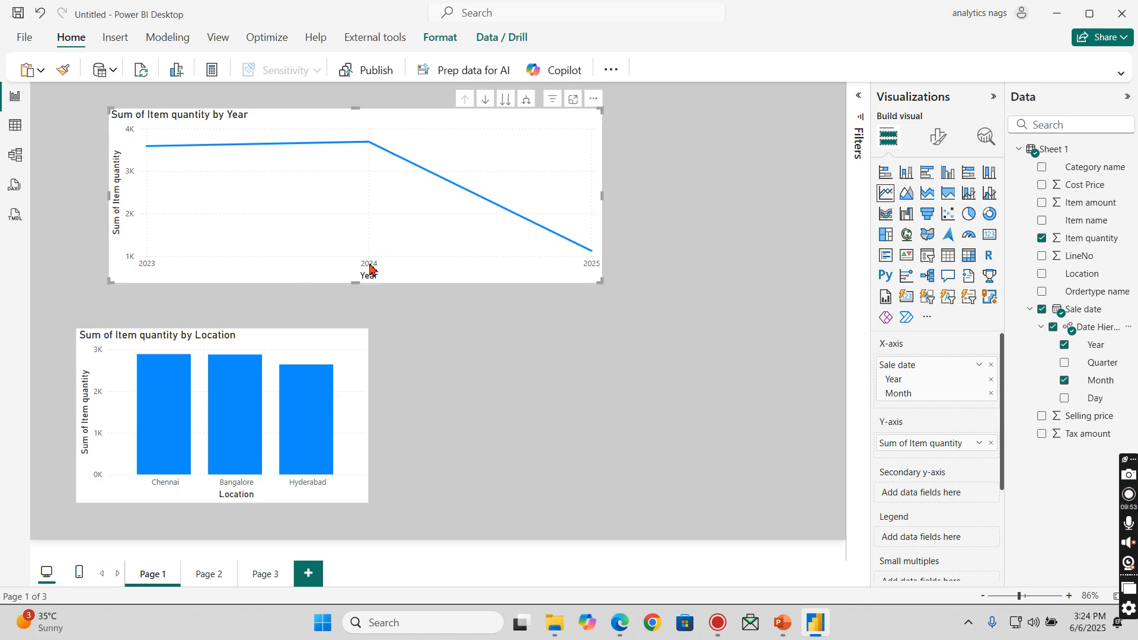
left_click(527, 101)
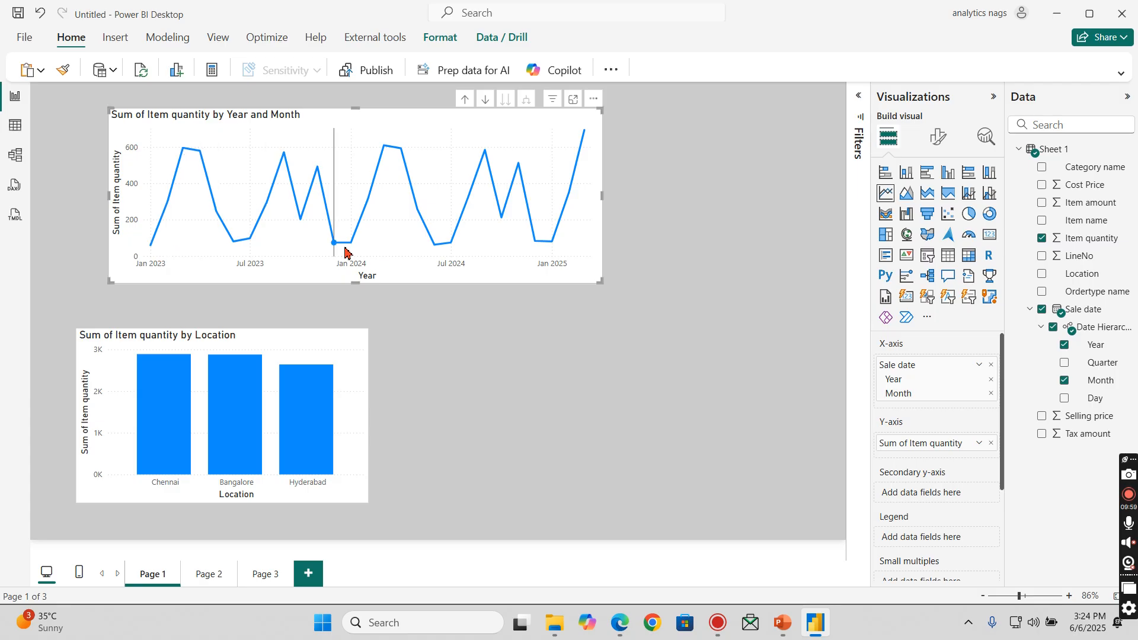
- Widen the line chart to nearly the full page width and align the column chart beneath it, leaving room along the page's upper edge
left_click_drag(600, 282, 763, 299)
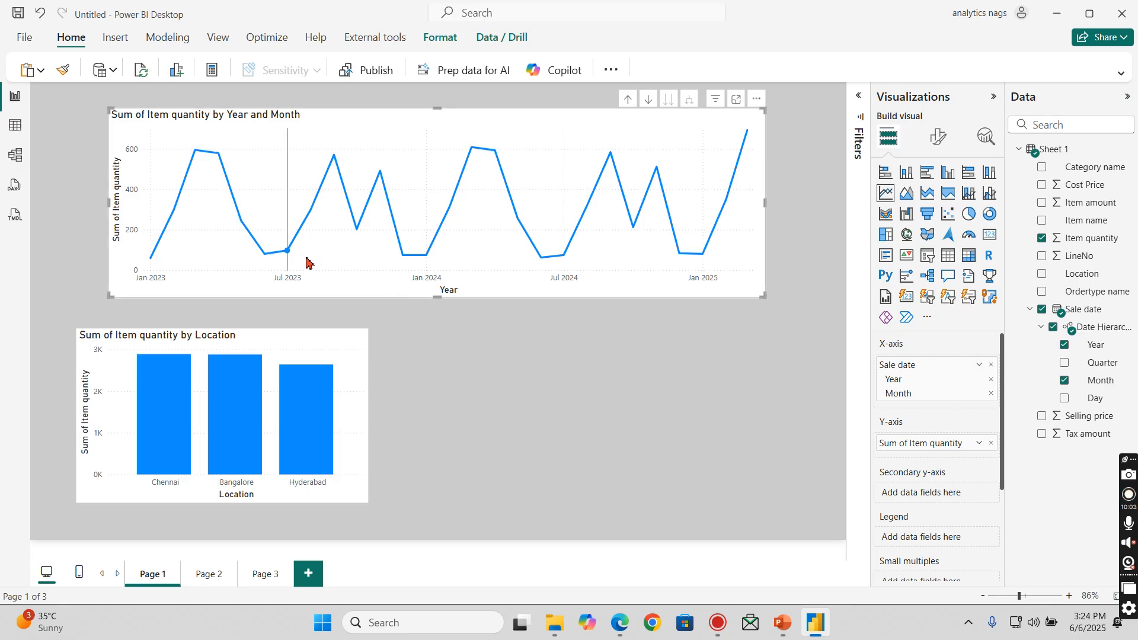
left_click_drag(409, 127, 363, 133)
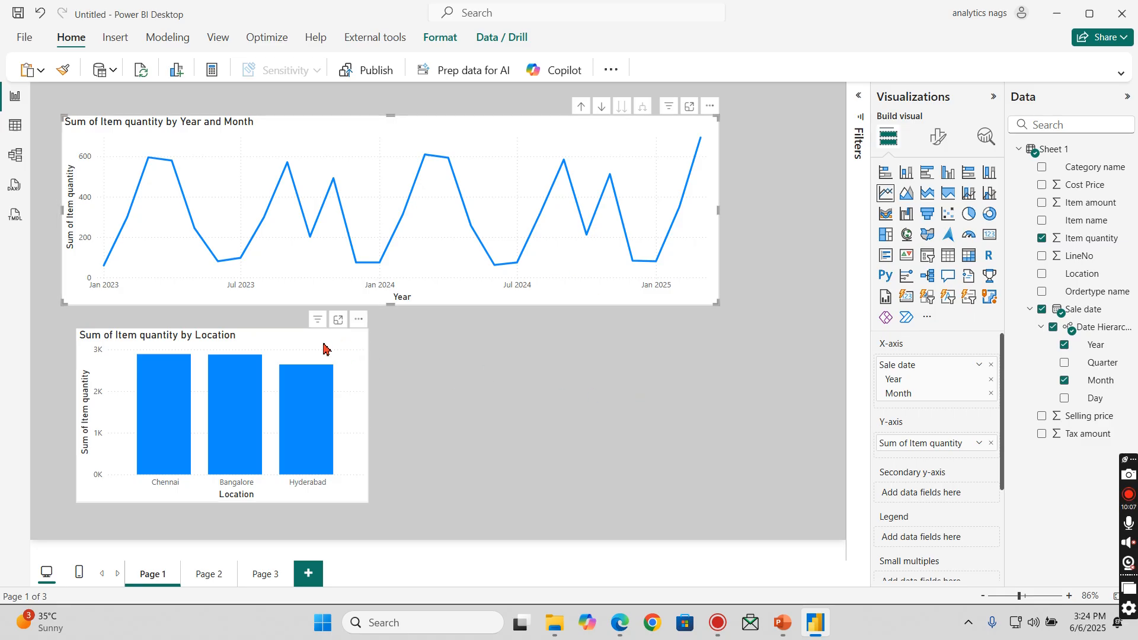
left_click_drag(325, 349, 311, 350)
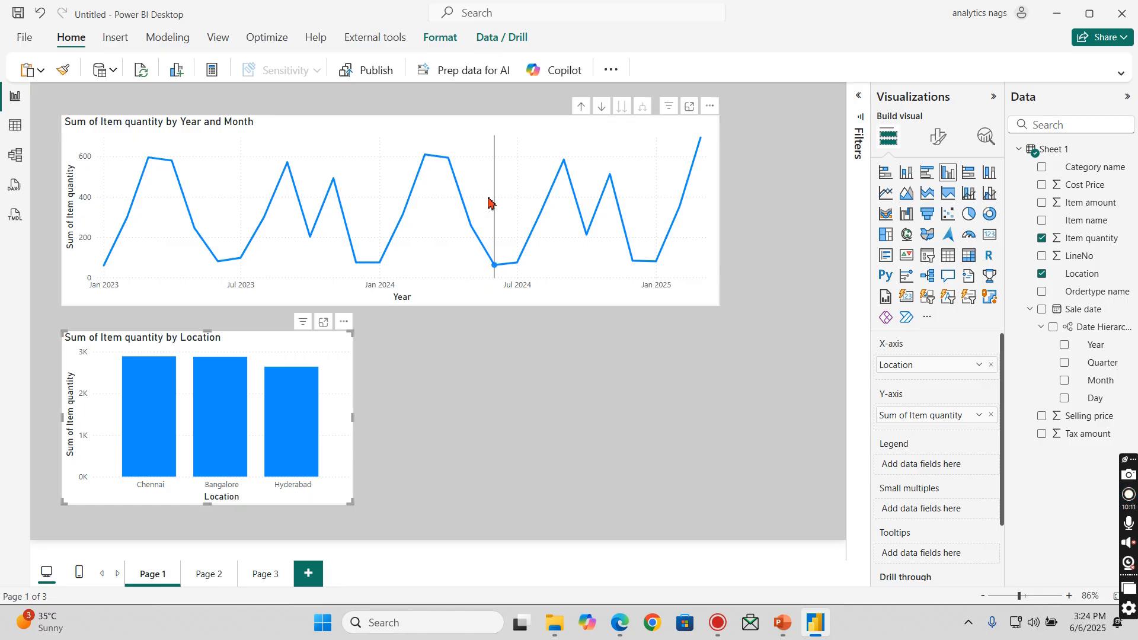
left_click_drag(712, 122, 807, 162)
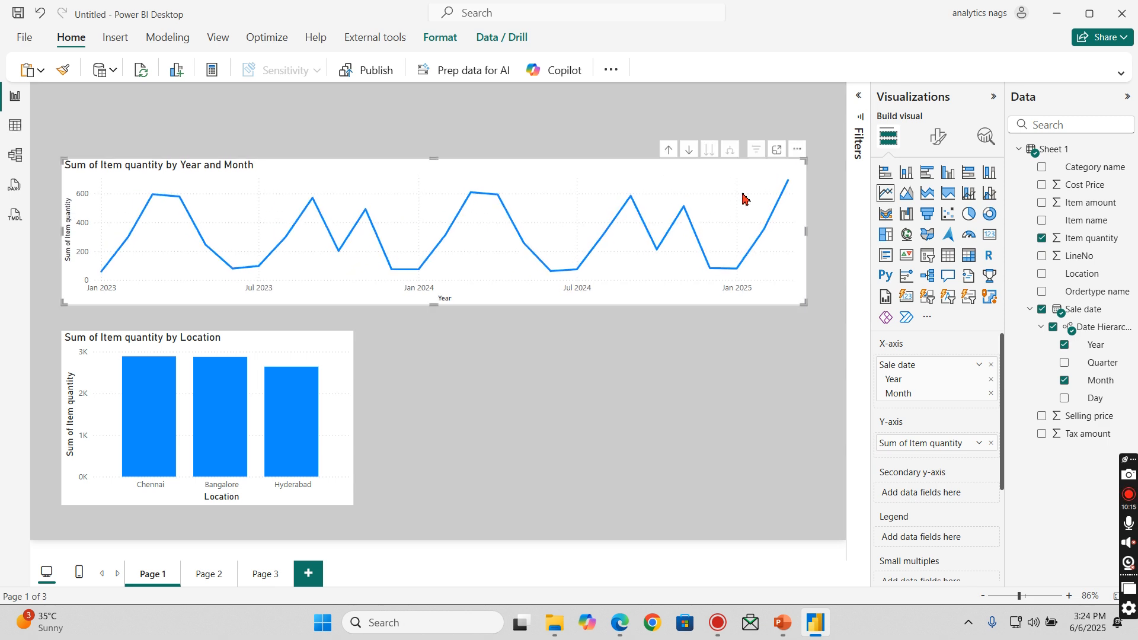
left_click_drag(328, 361, 335, 380)
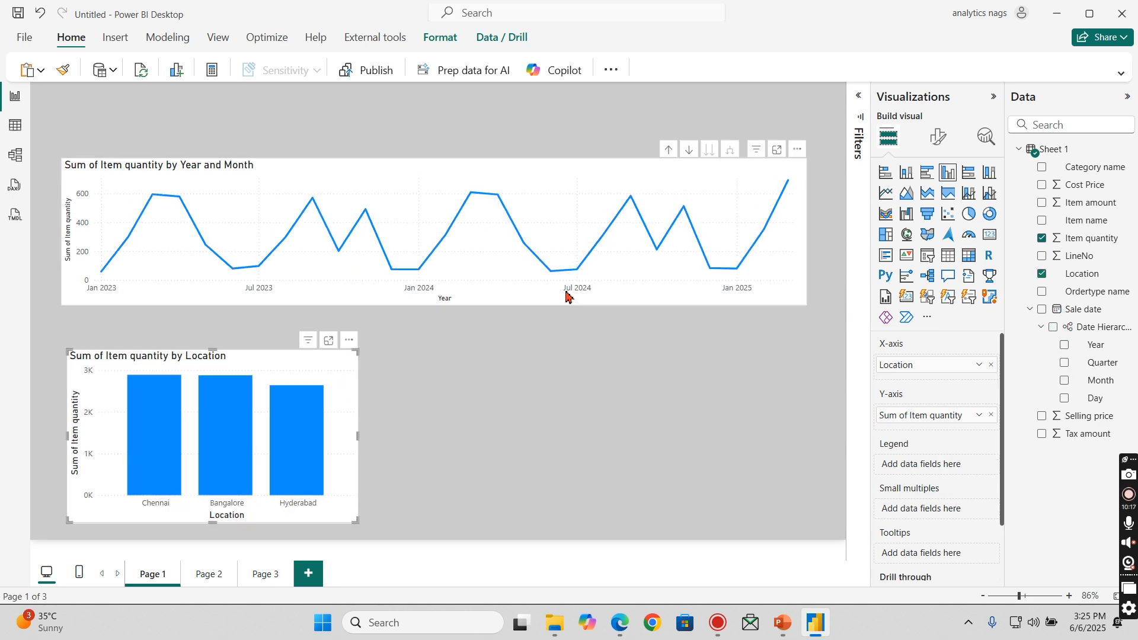
left_click_drag(589, 181, 586, 196)
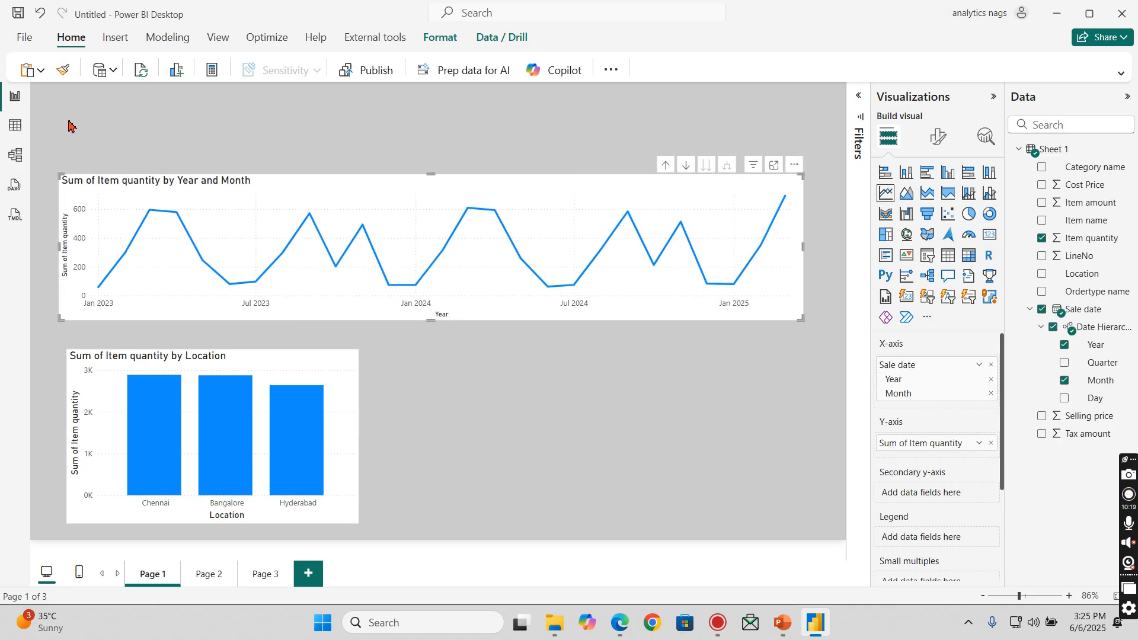
- Add a small card showing the sum of Item quantity above the line chart, at the page's upper-left corner
left_click(87, 122)
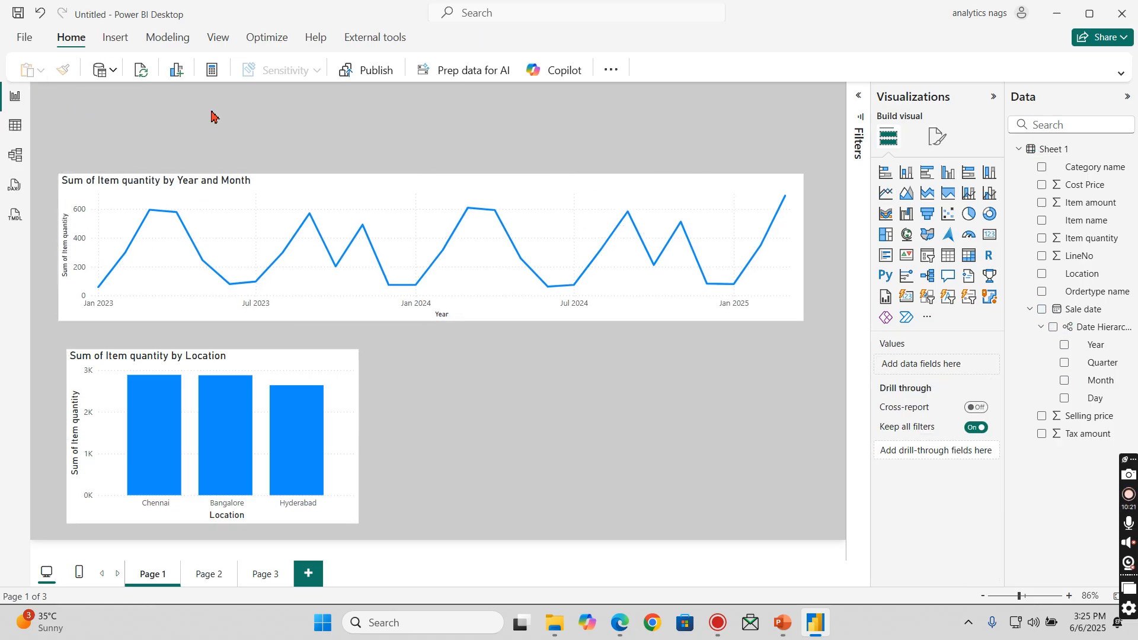
left_click(990, 237)
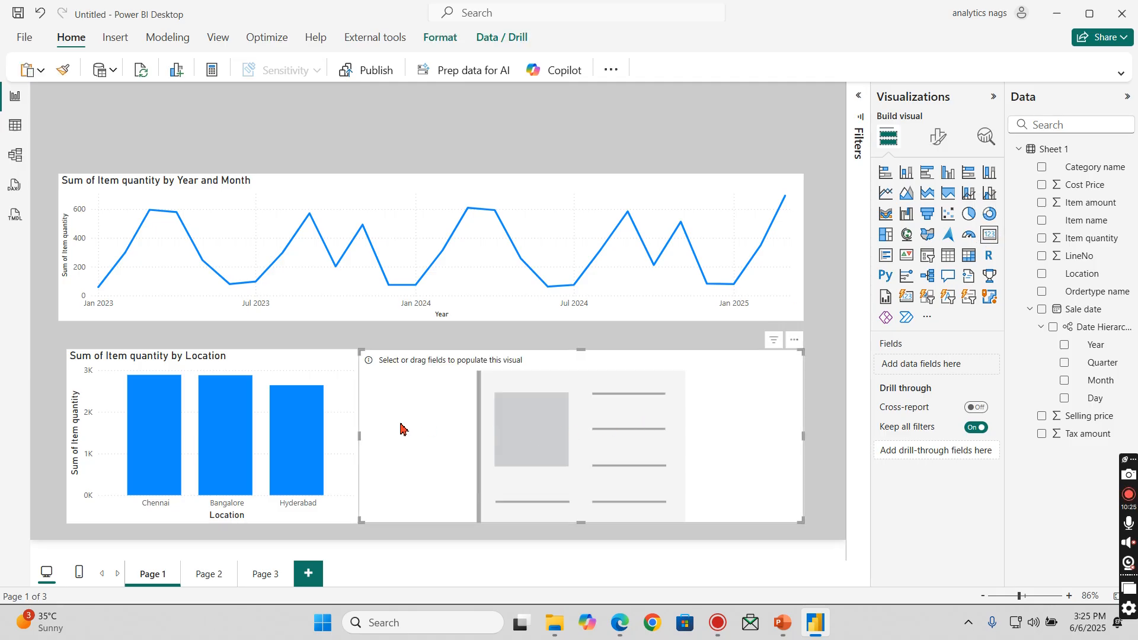
left_click_drag(360, 441, 531, 445)
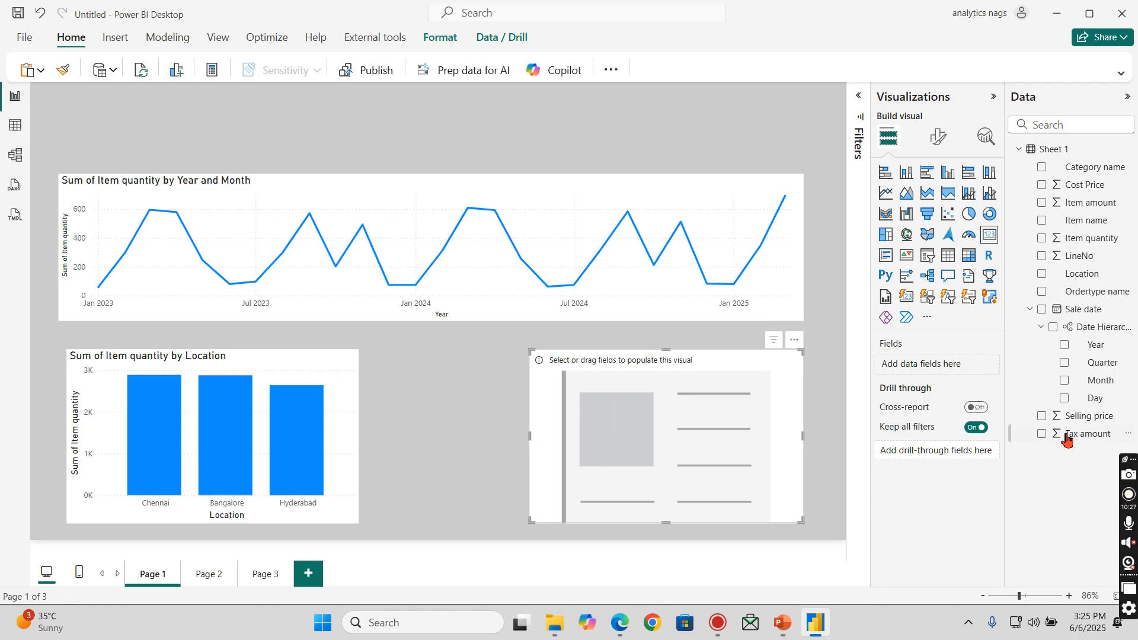
left_click(1031, 309)
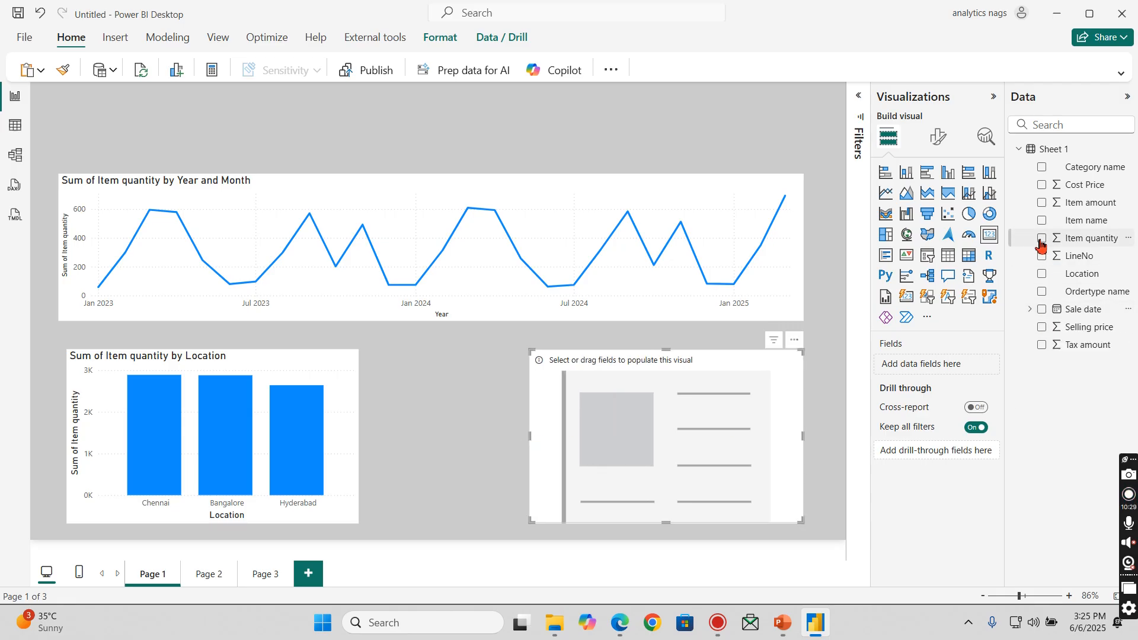
left_click(1043, 238)
left_click_drag(739, 388, 403, 128)
left_click_drag(508, 265, 177, 152)
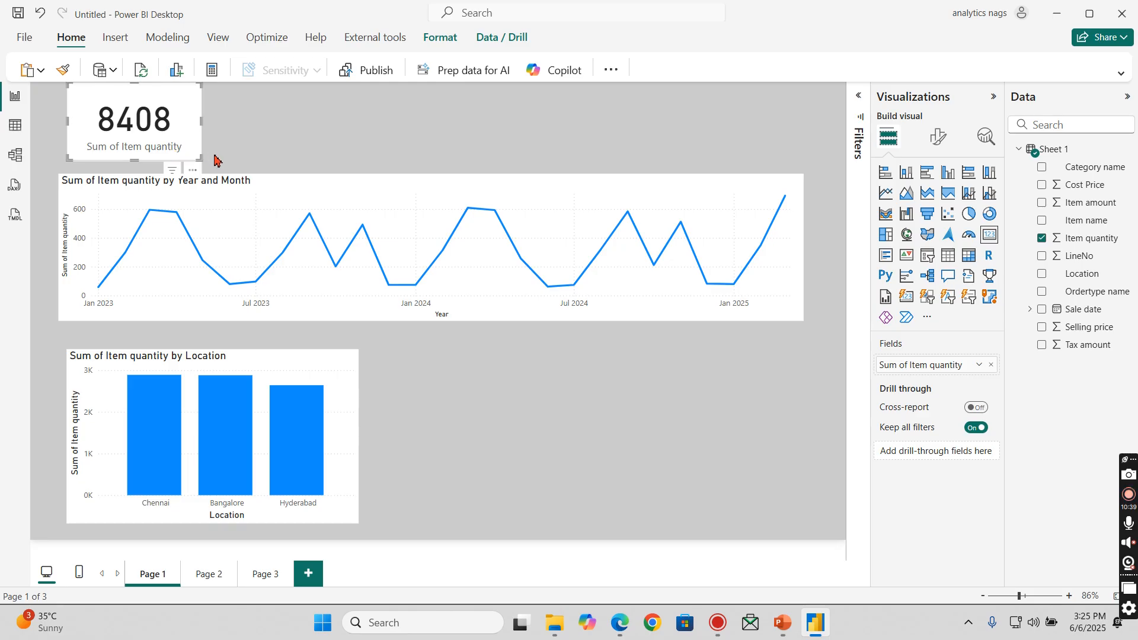
- Add a second card showing the sum of Item amount beside the Item quantity card and adjust its size and position
left_click(353, 136)
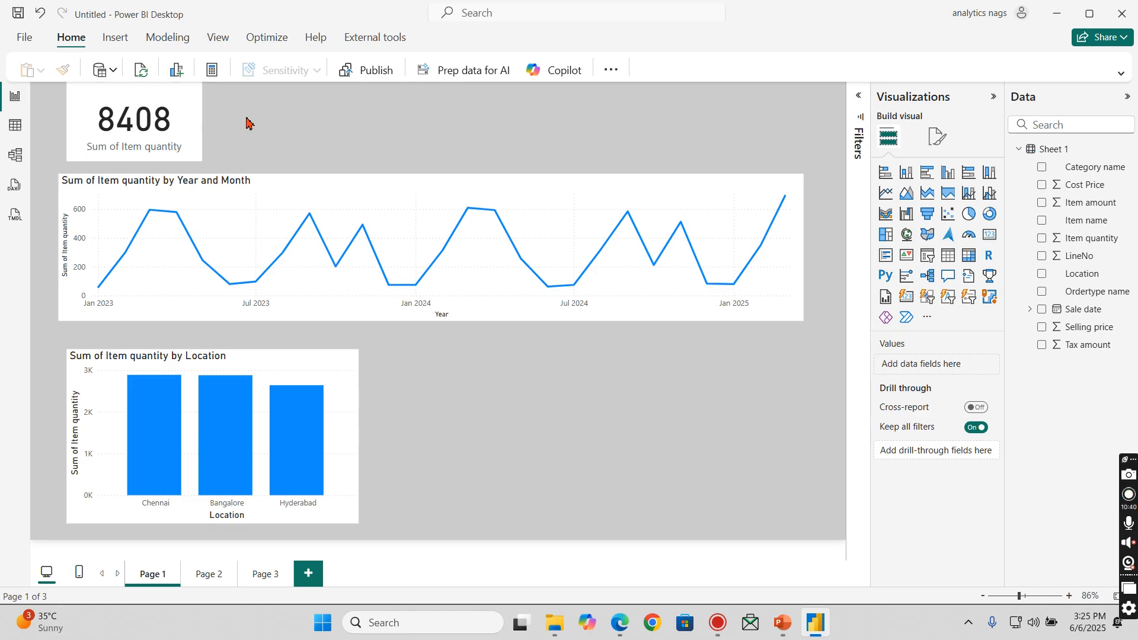
left_click(991, 235)
left_click_drag(474, 382, 369, 121)
left_click_drag(700, 251, 357, 160)
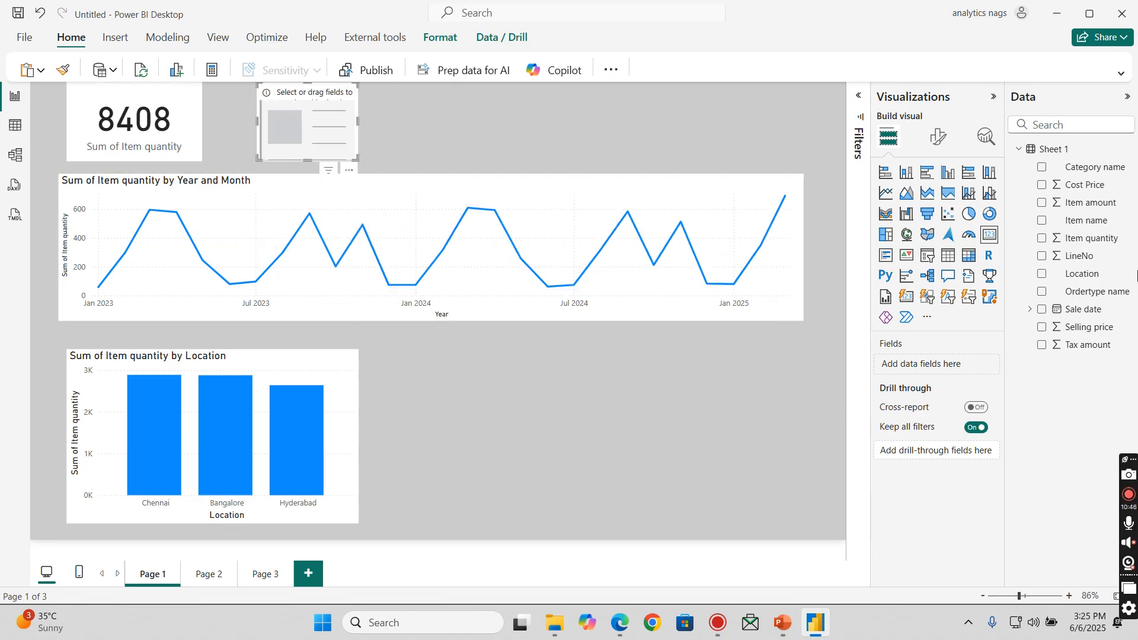
left_click(1042, 203)
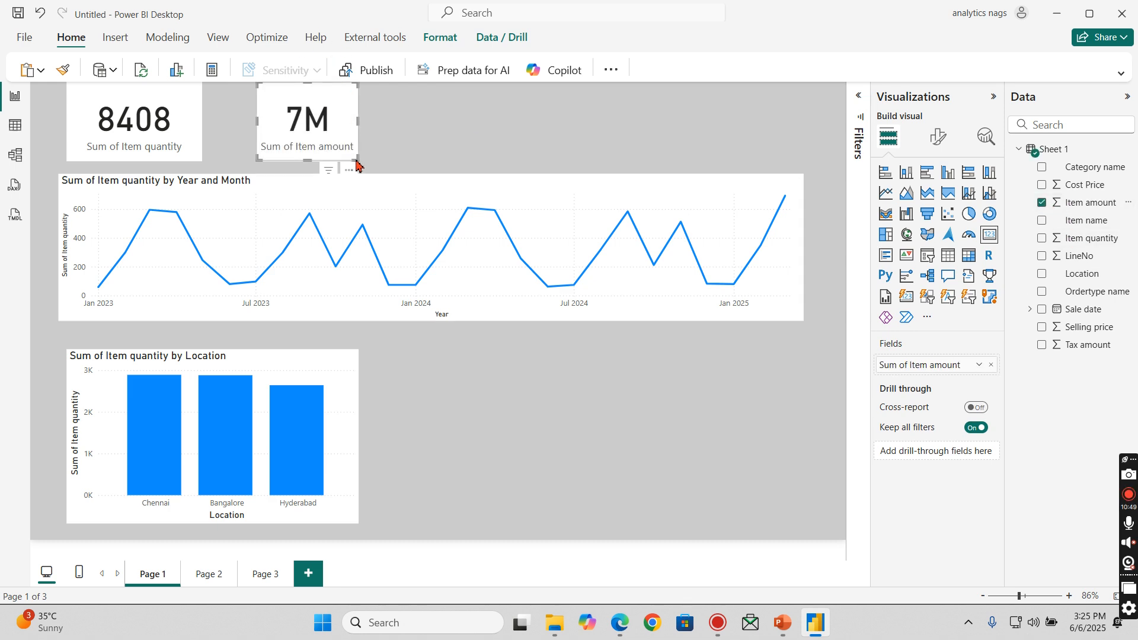
left_click_drag(357, 161, 407, 159)
left_click_drag(373, 135, 337, 134)
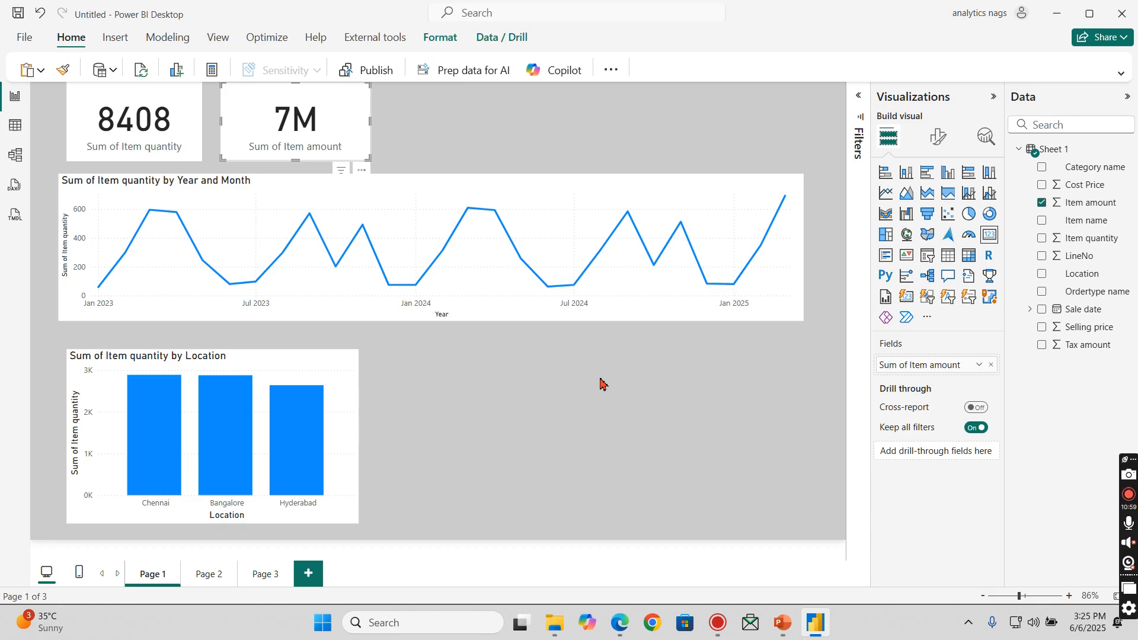
- Create a donut chart of Item quantity by Ordertype name in the free space beside the Location column chart
left_click(476, 390)
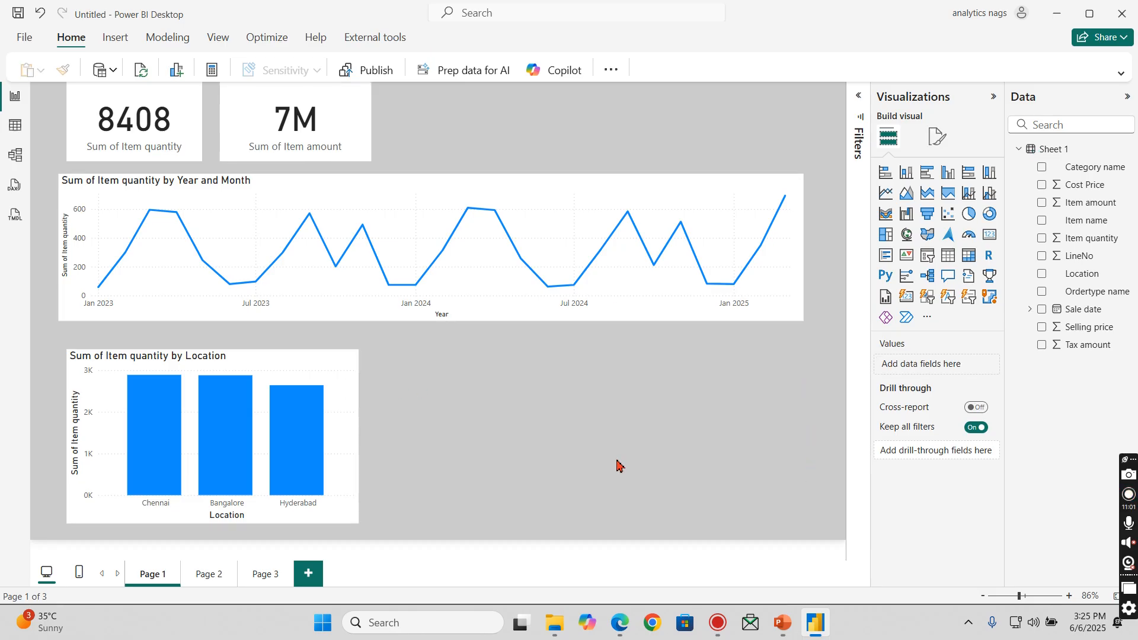
left_click(990, 214)
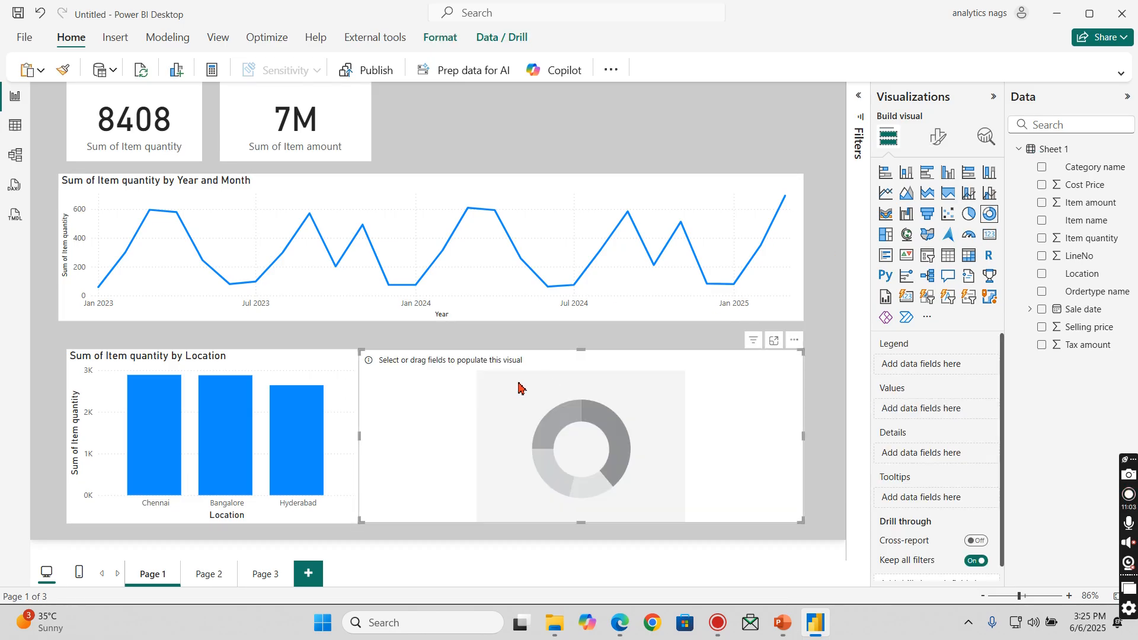
left_click_drag(361, 368, 430, 366)
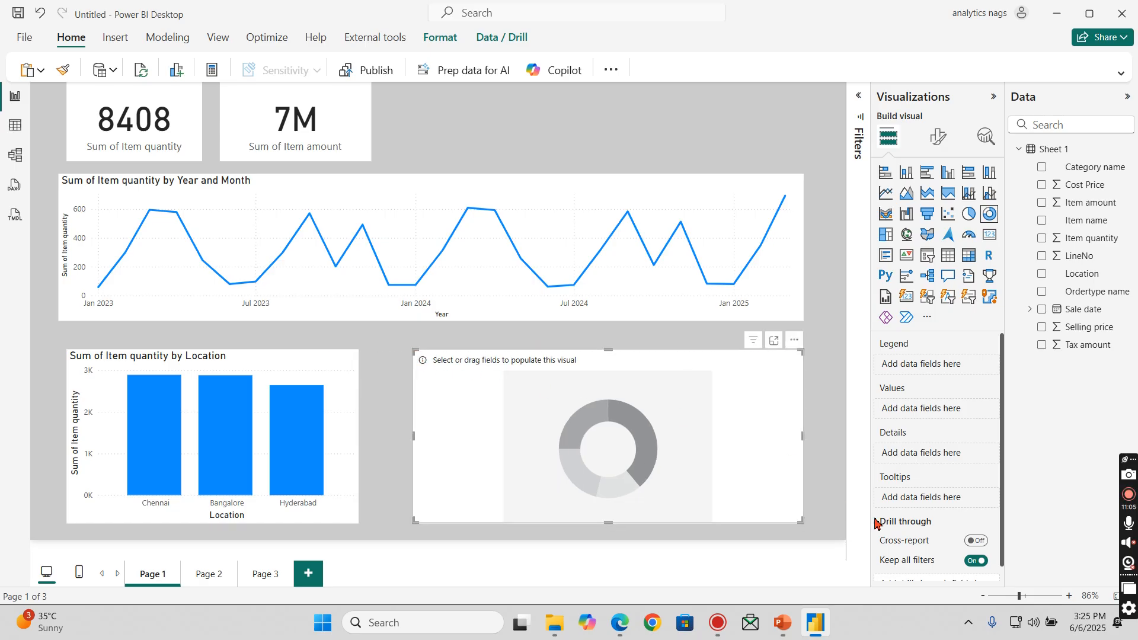
left_click(1043, 292)
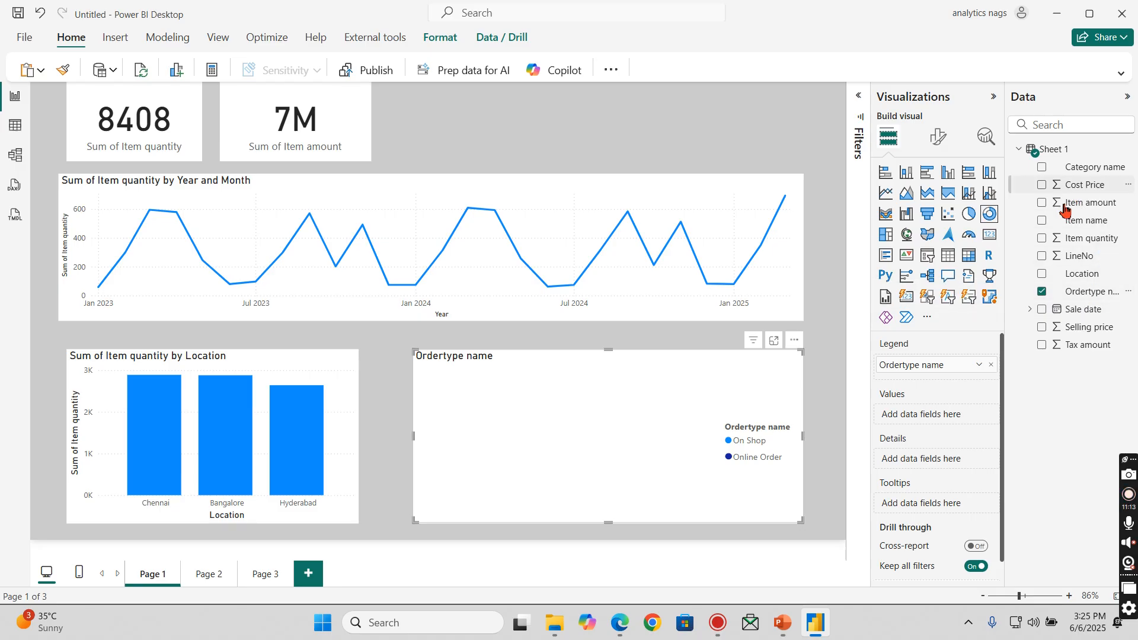
left_click(1043, 239)
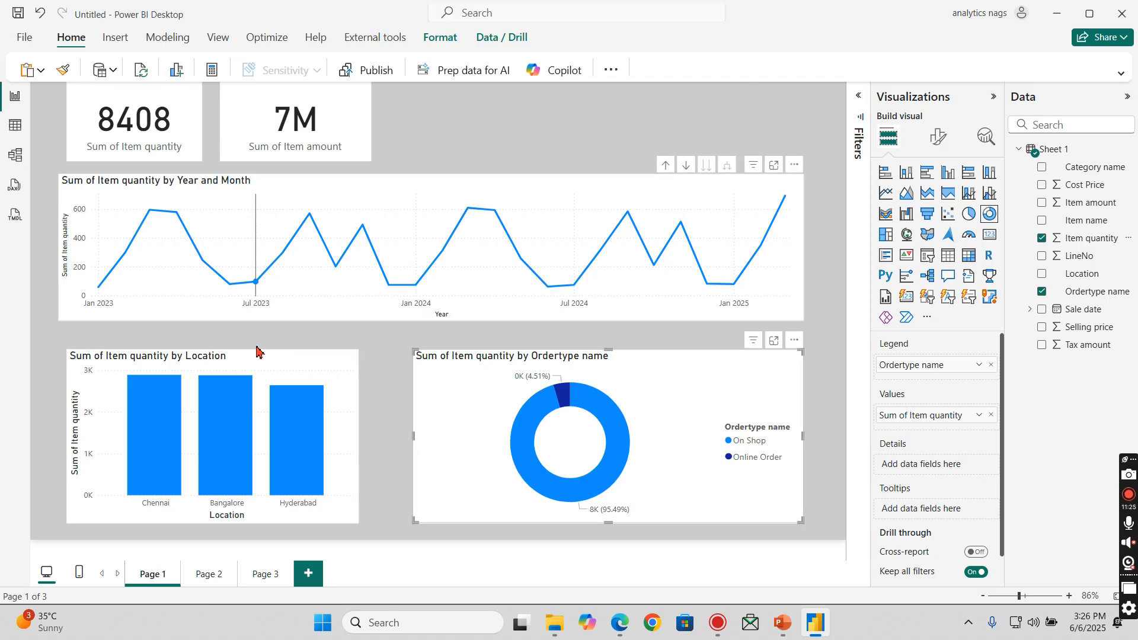
left_click(502, 110)
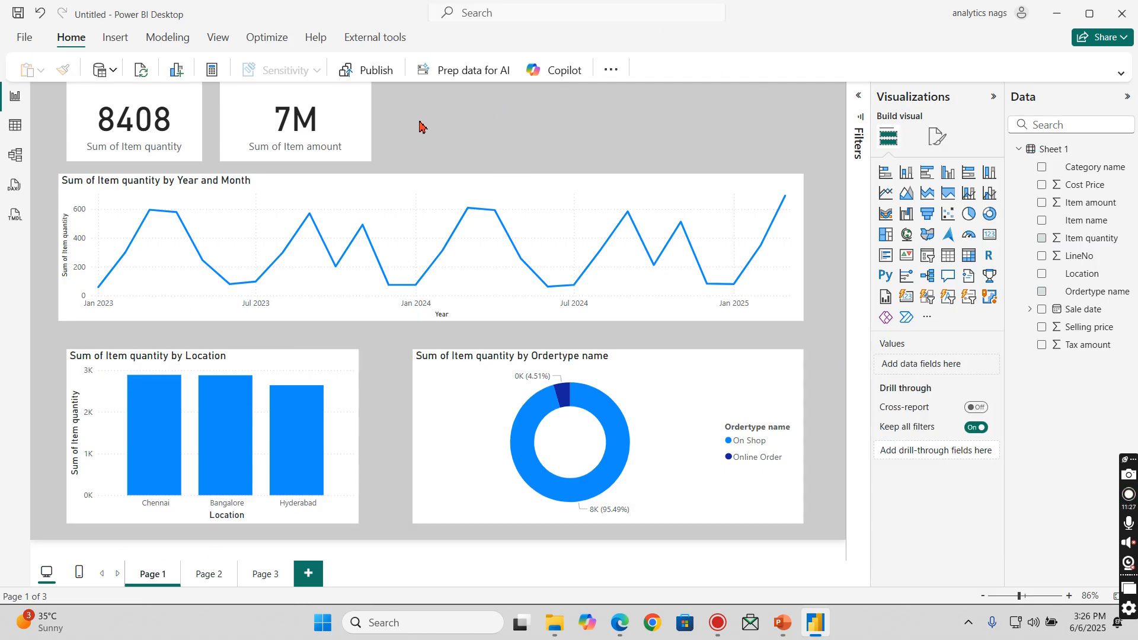
- Add a Category name slicer above the line chart, beside the Item amount card, and reduce its size
left_click(361, 123)
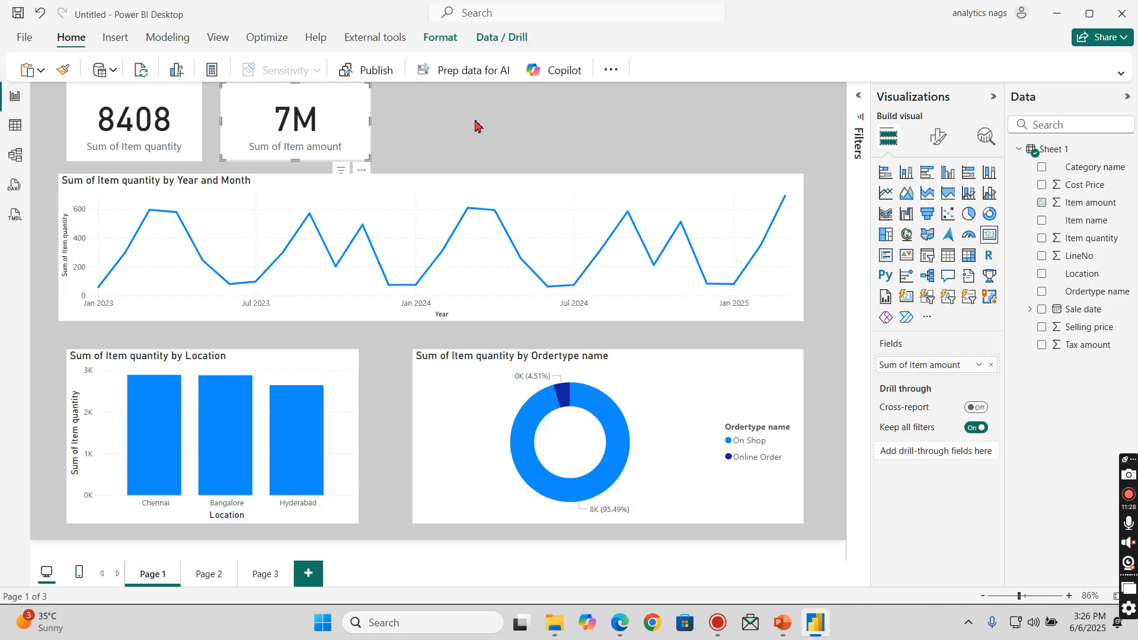
left_click(580, 129)
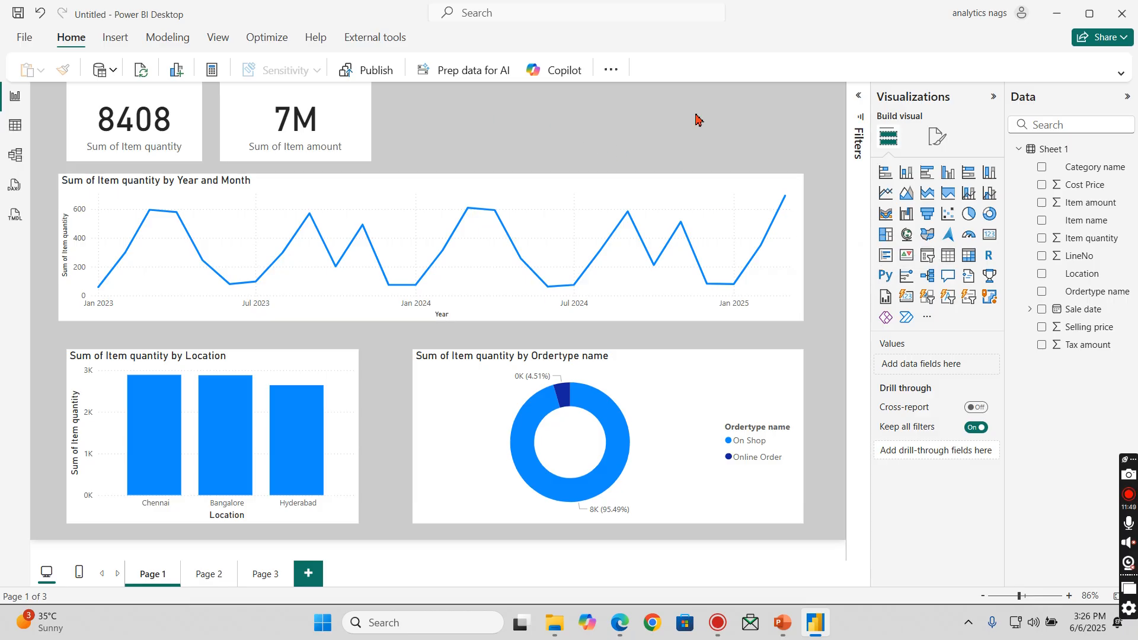
left_click(928, 255)
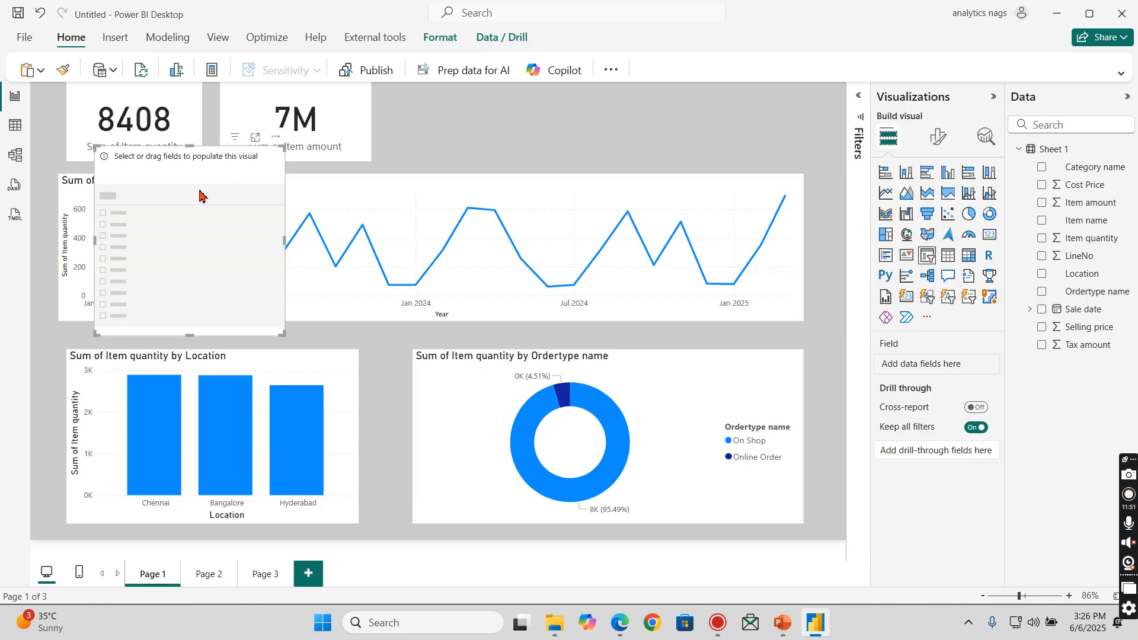
left_click_drag(200, 195, 550, 133)
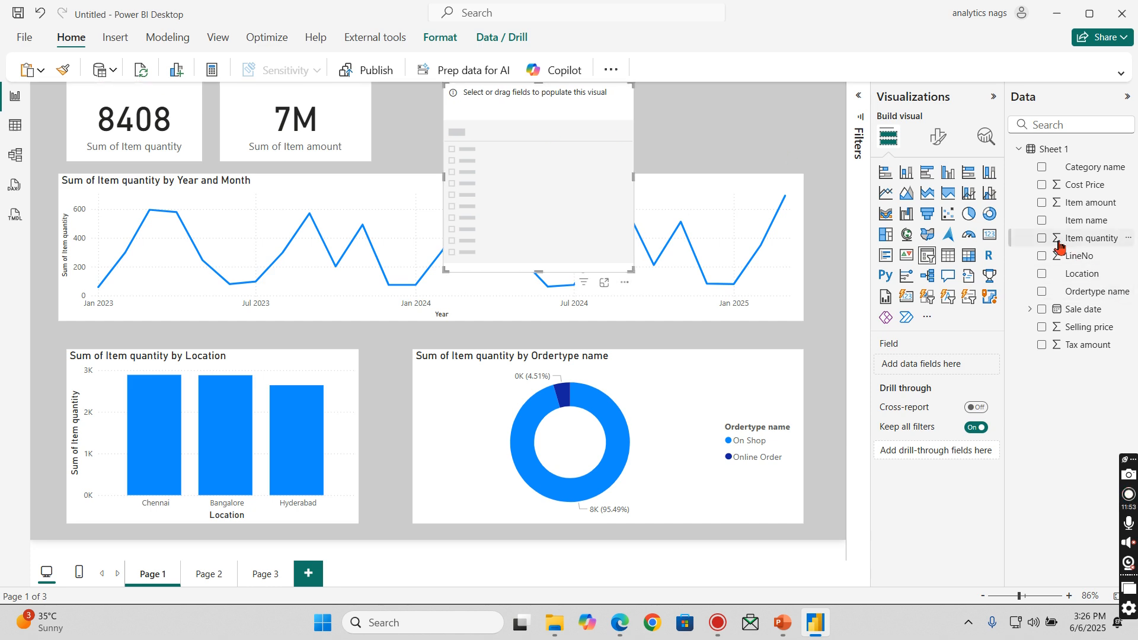
left_click(1042, 167)
left_click_drag(632, 271, 606, 234)
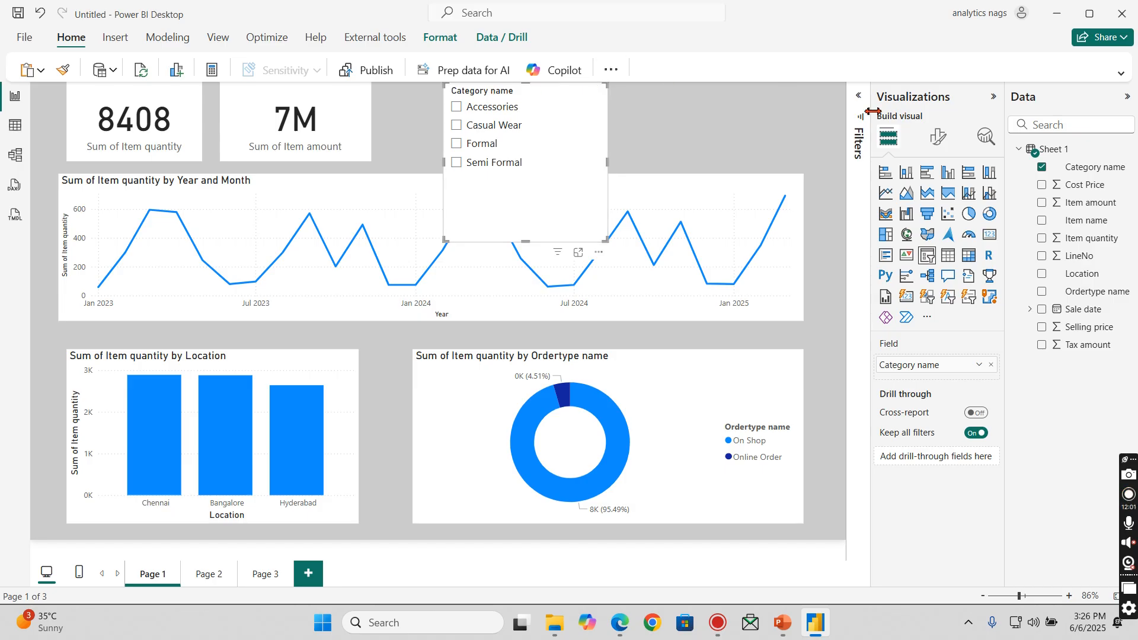
- Set the Category name slicer's style to Dropdown and shorten it so it fits above the line chart
left_click(936, 141)
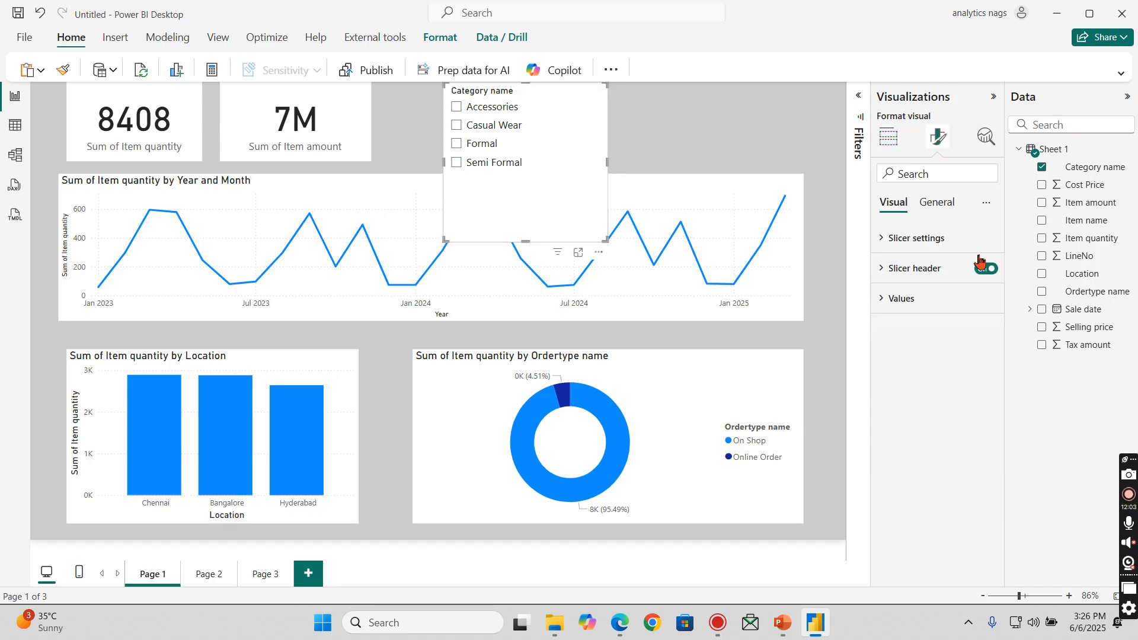
left_click(939, 243)
left_click(945, 320)
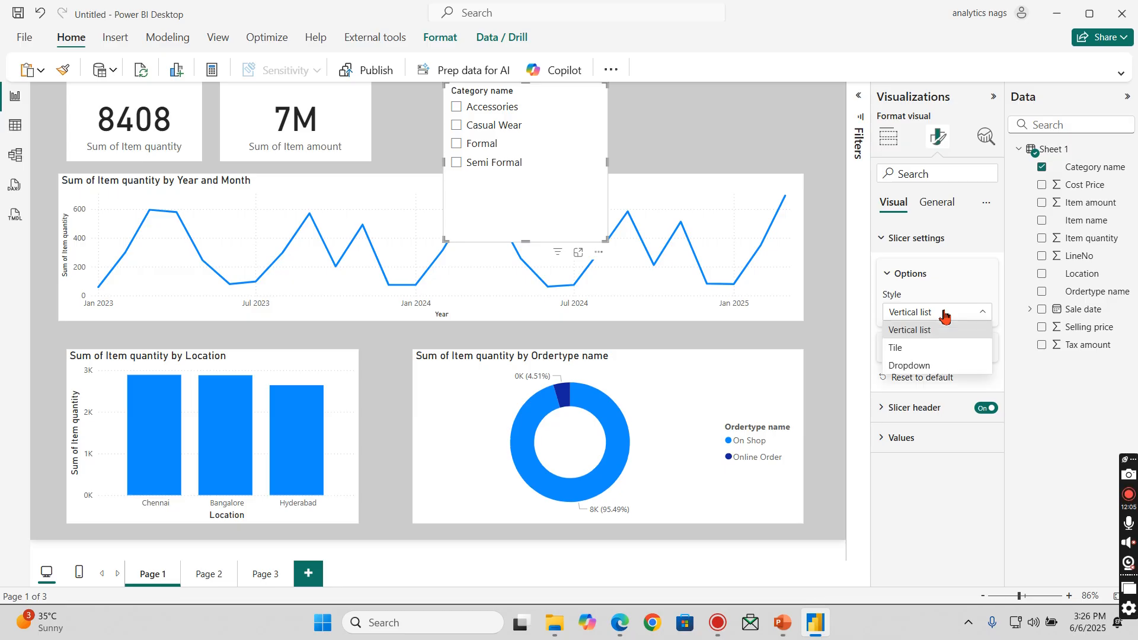
left_click(923, 368)
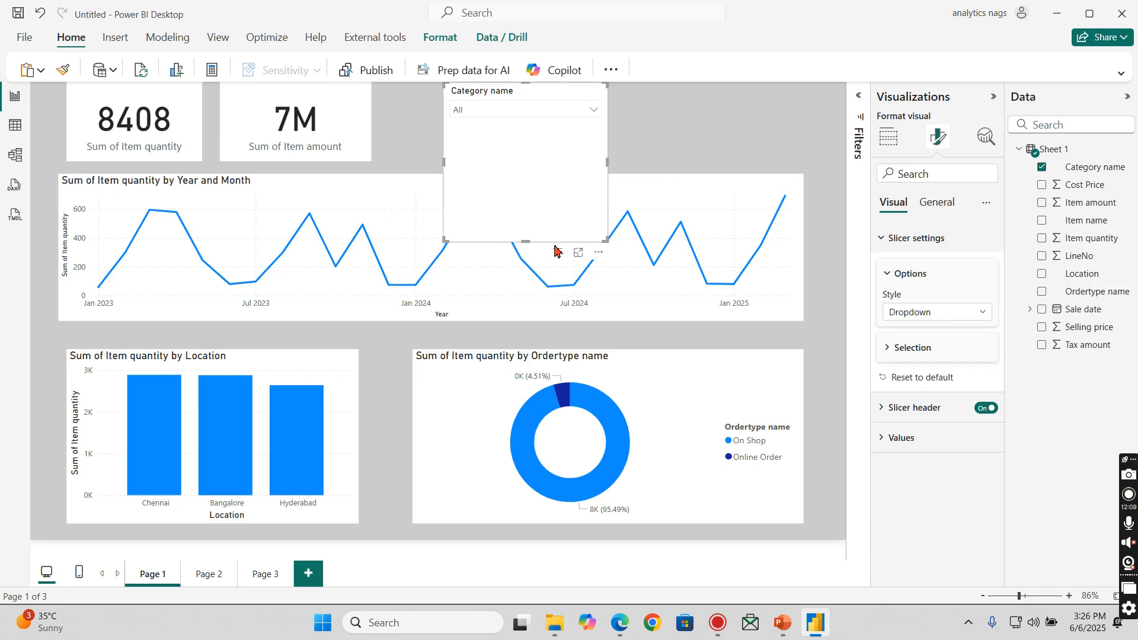
left_click_drag(523, 241, 510, 153)
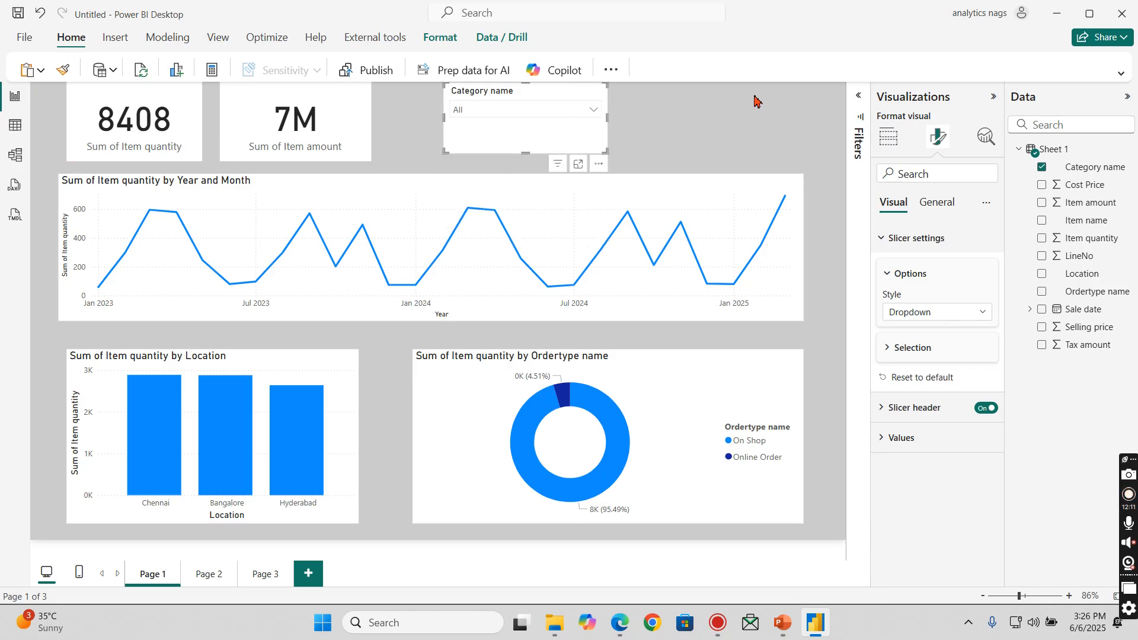
left_click(887, 136)
left_click(692, 120)
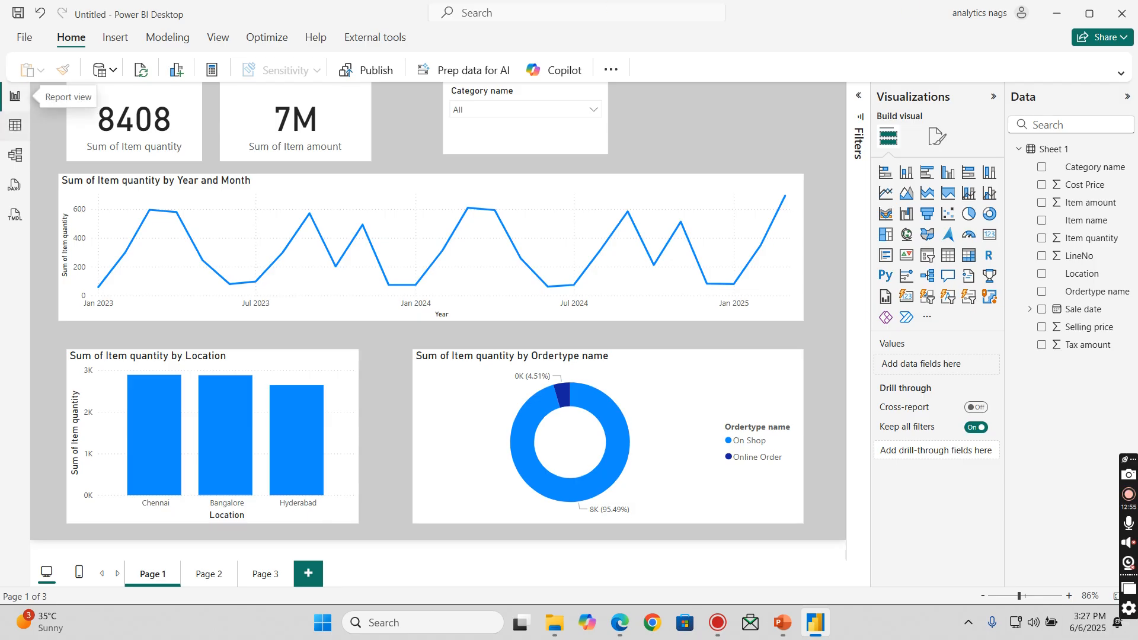
- Look through the Table view and Model view, and return to the Report view
left_click(12, 132)
left_click(15, 156)
left_click(16, 96)
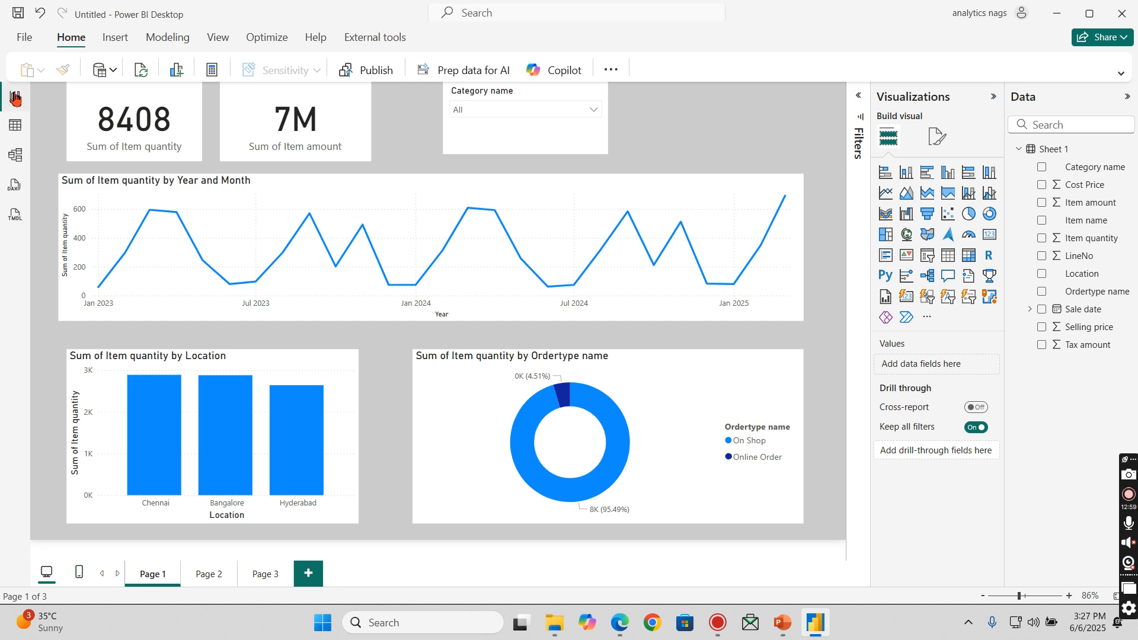
- Collapse the Data pane and toggle the Visualizations pane closed and open again
left_click(1127, 97)
left_click(1105, 101)
left_click(1097, 99)
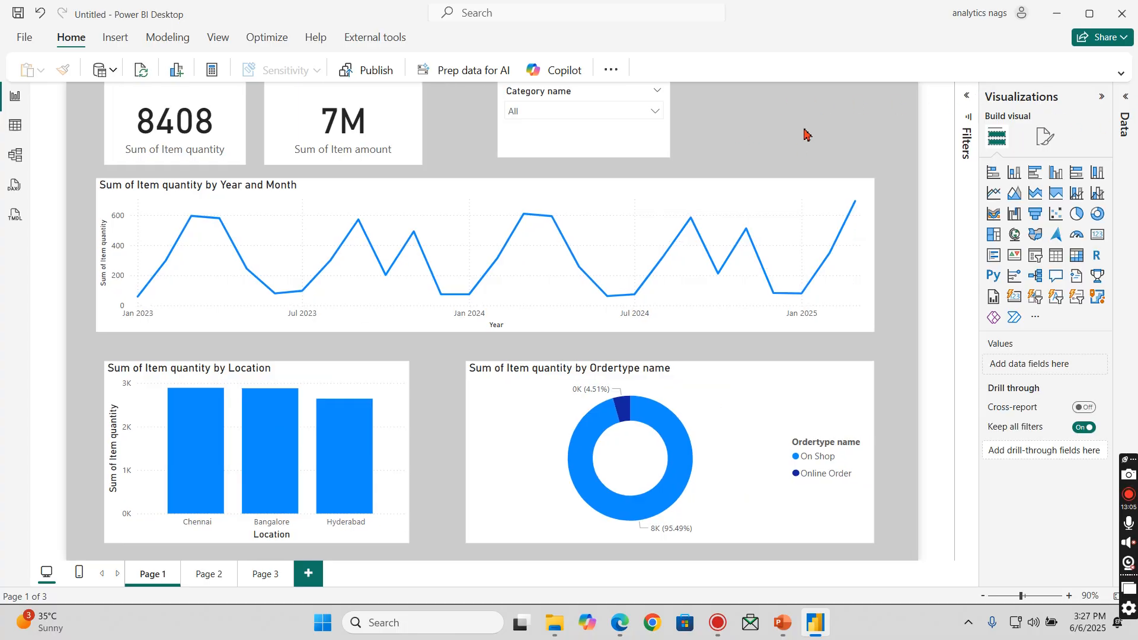
- Add Item name as a filter on all pages, test it with Chain, and clear that selection again
left_click(971, 112)
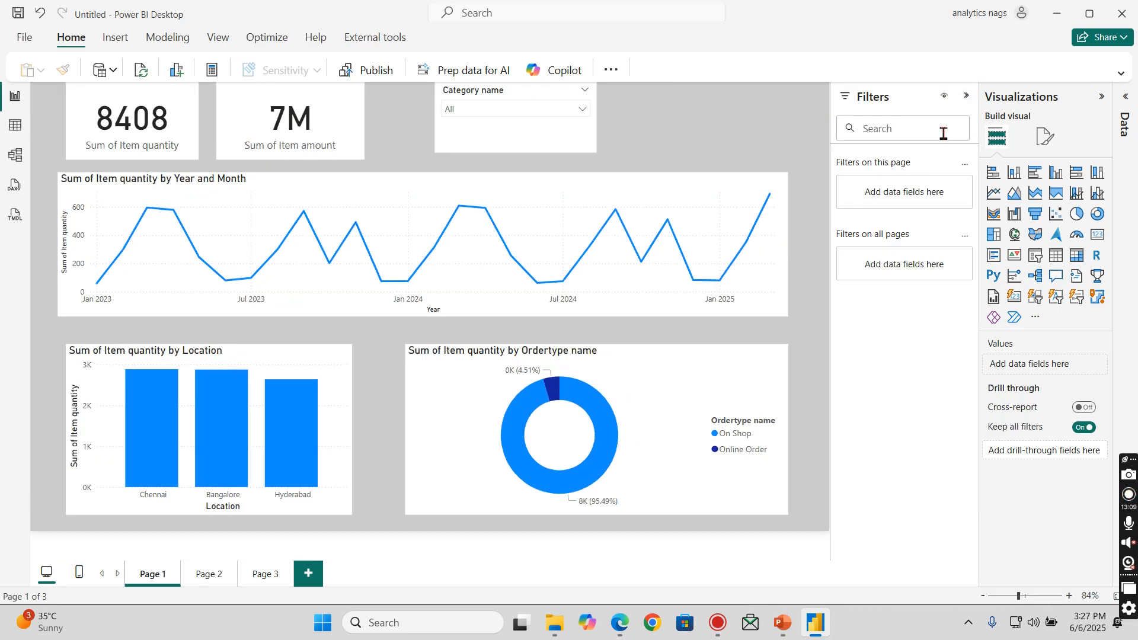
left_click(1125, 321)
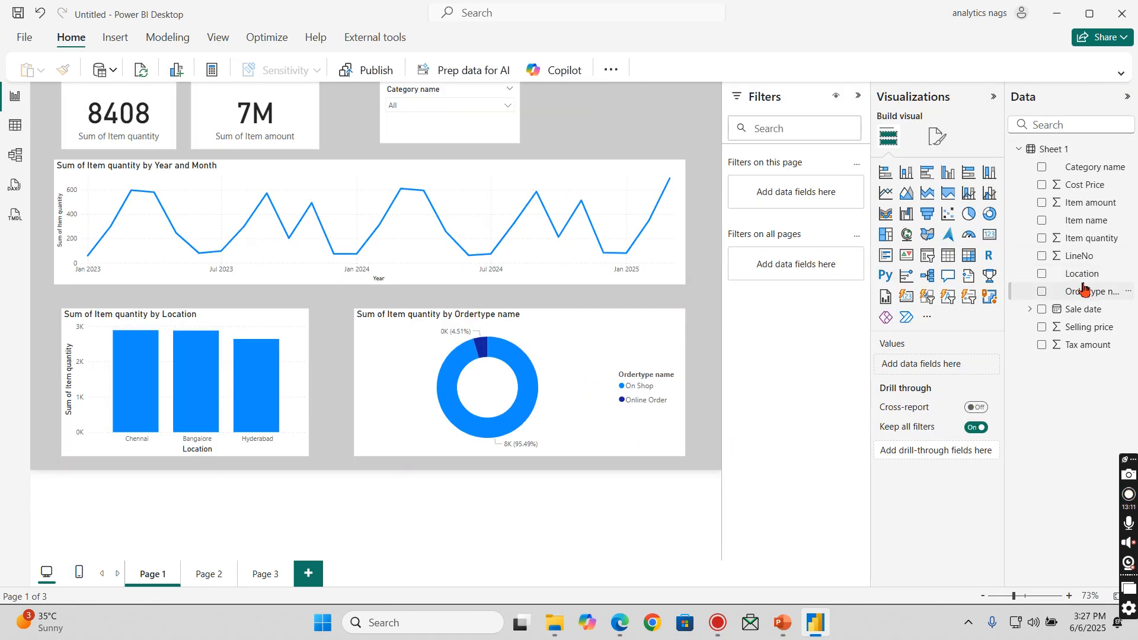
left_click_drag(1087, 221, 854, 269)
left_click(776, 368)
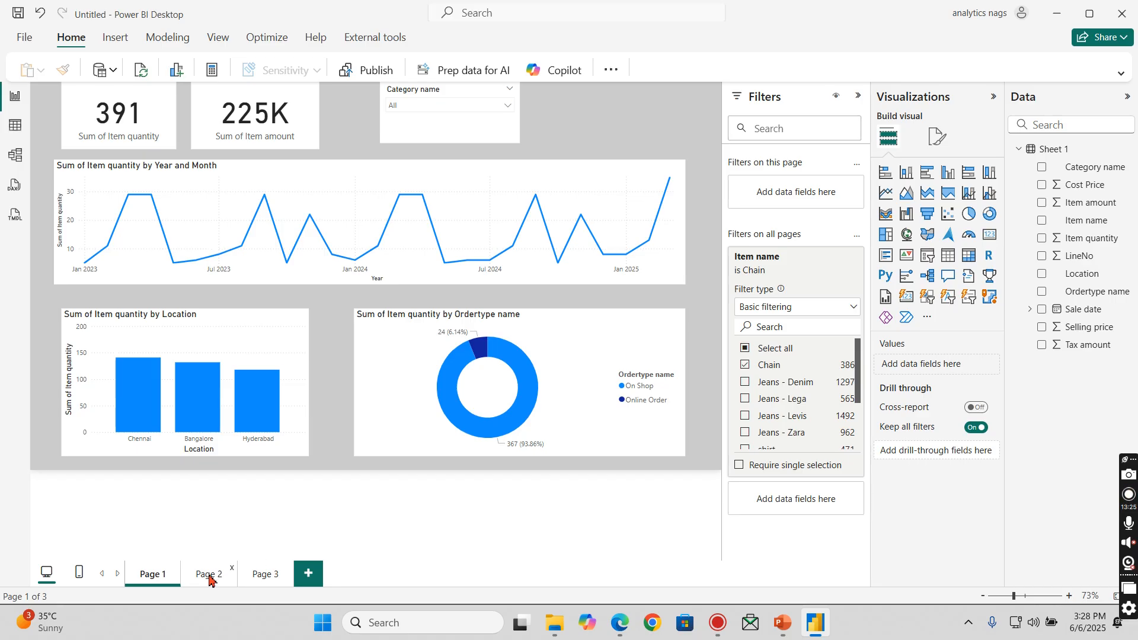
left_click(789, 367)
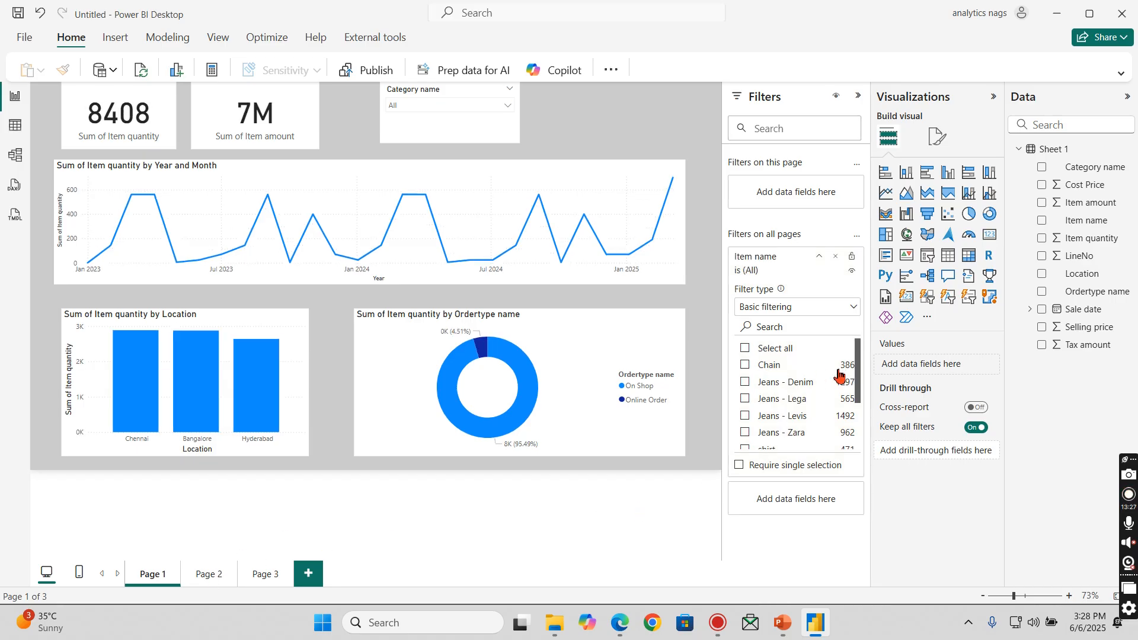
left_click(819, 256)
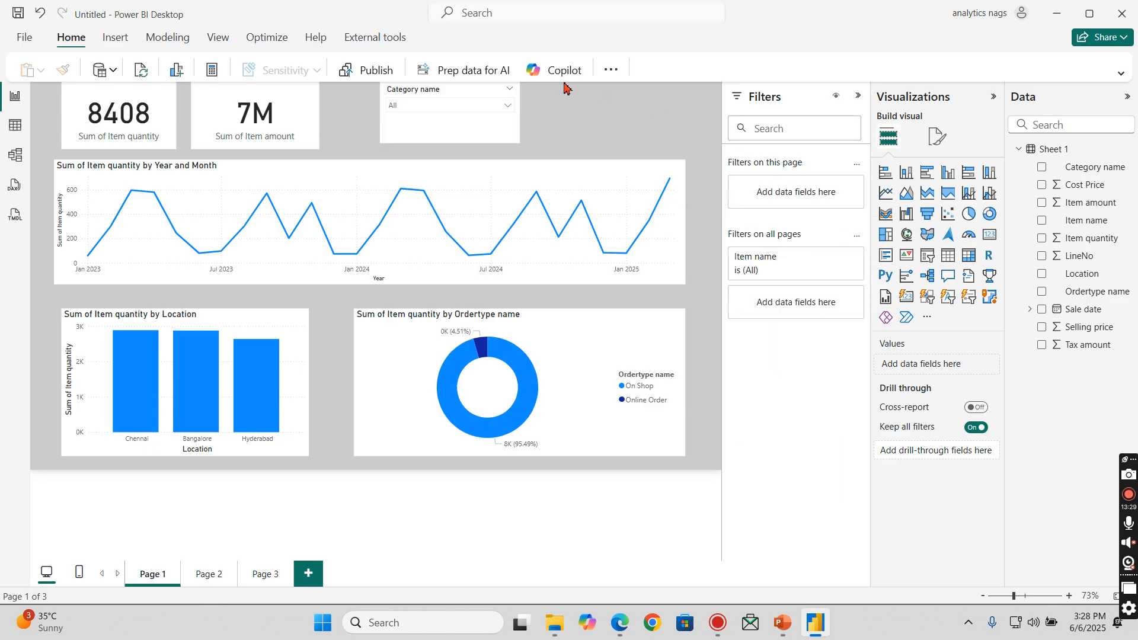
- Collapse the Filters, Visualizations and Data panes to give the report page more room
left_click(859, 96)
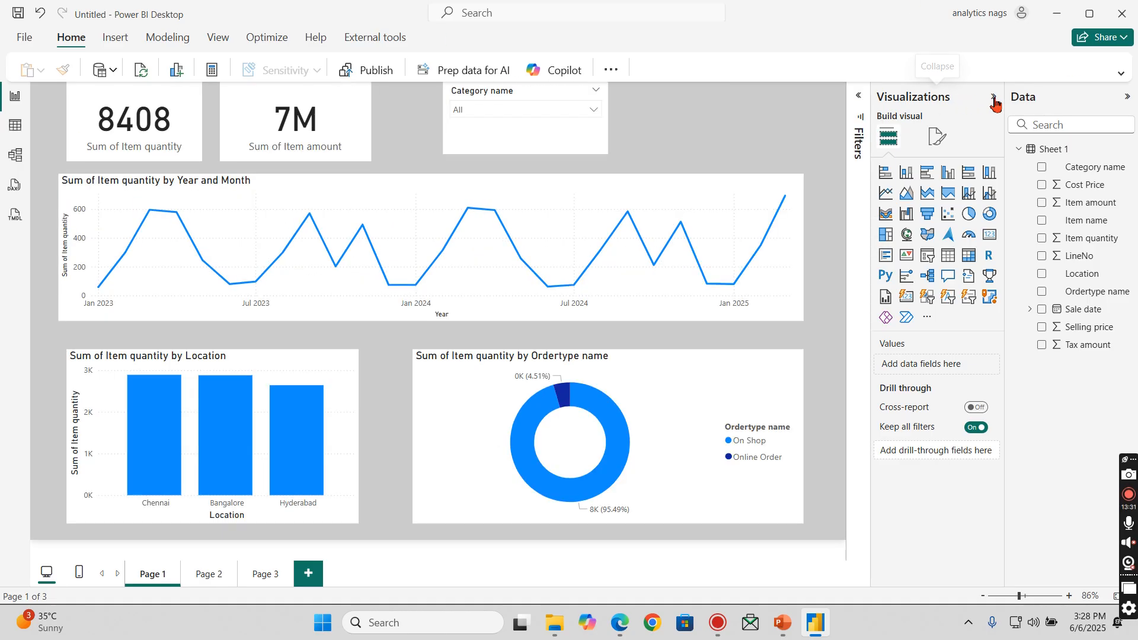
left_click(994, 96)
left_click(1128, 97)
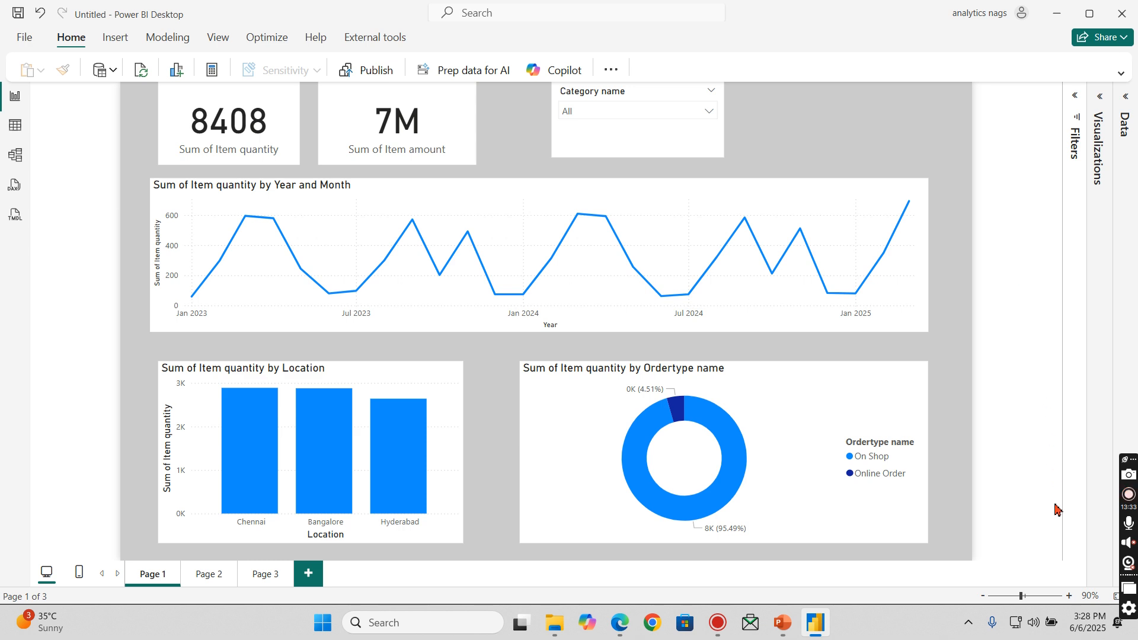